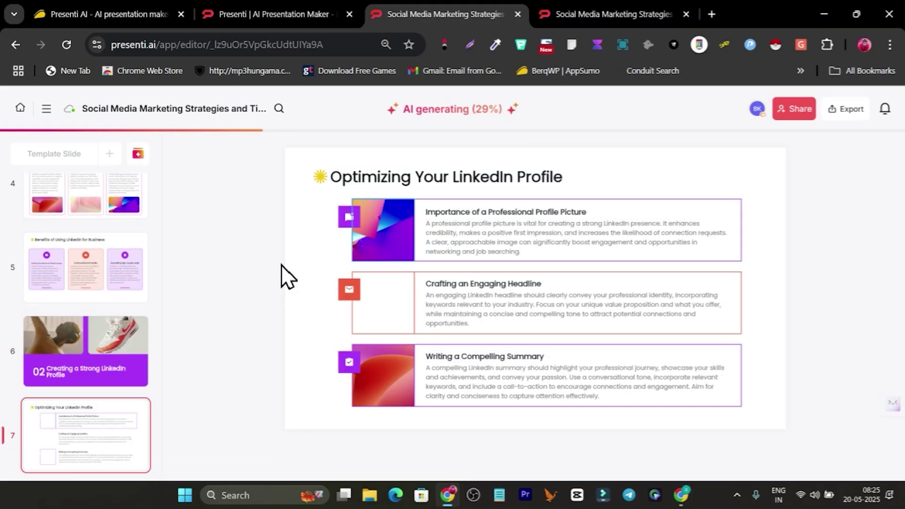
- Switch to the finished LinkedIn marketing deck and show slide 1, its title slide, on the canvas
left_click(602, 11)
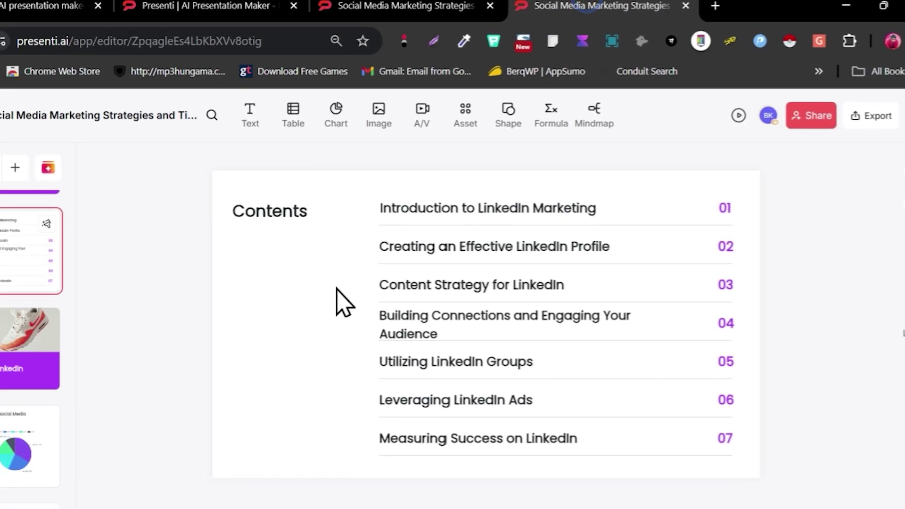
scroll(313, 308, "down", 2)
scroll(1, 406, "down", 3)
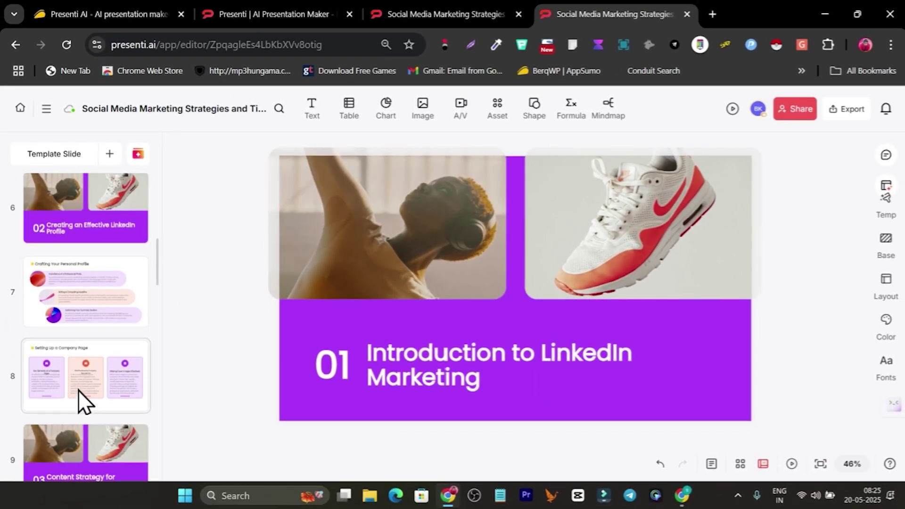
scroll(80, 387, "down", 10)
scroll(87, 391, "down", 6)
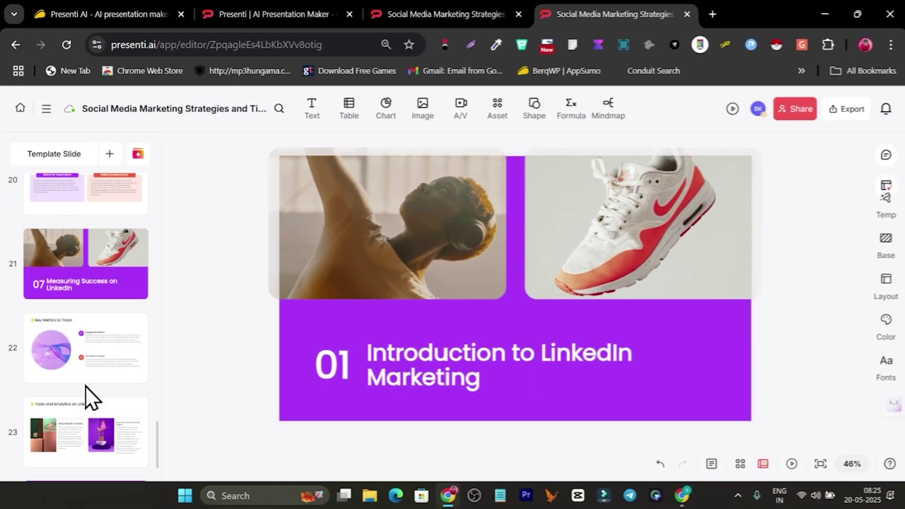
scroll(101, 377, "up", 12)
scroll(113, 289, "up", 14)
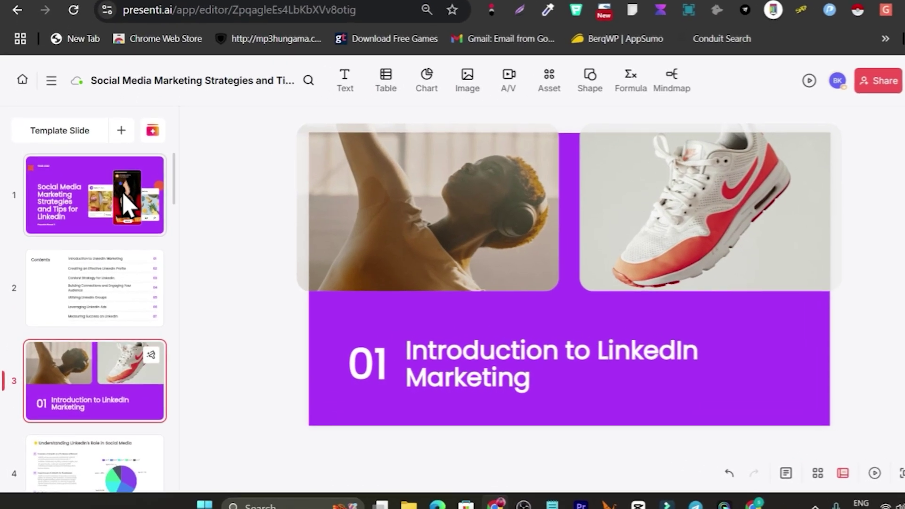
left_click(124, 194)
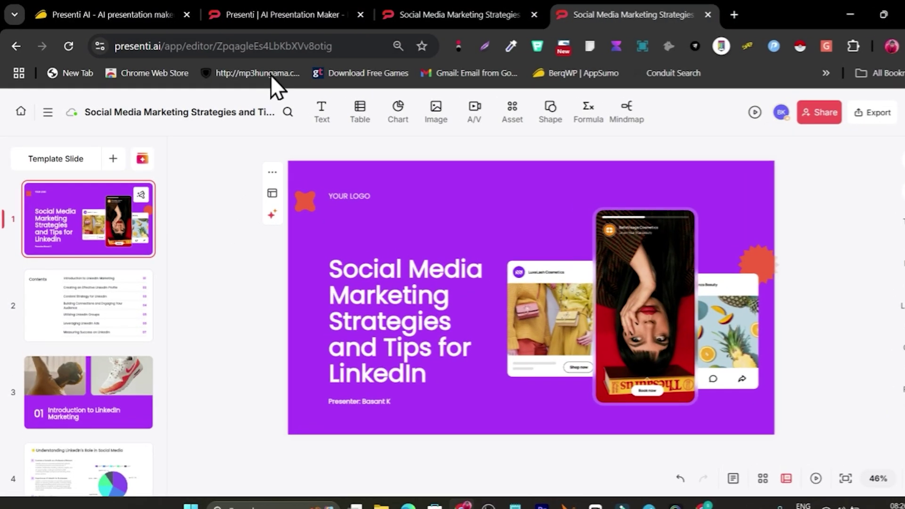
- Browse the Presenti homepage, then return to the deck generating at slide 13
left_click(279, 14)
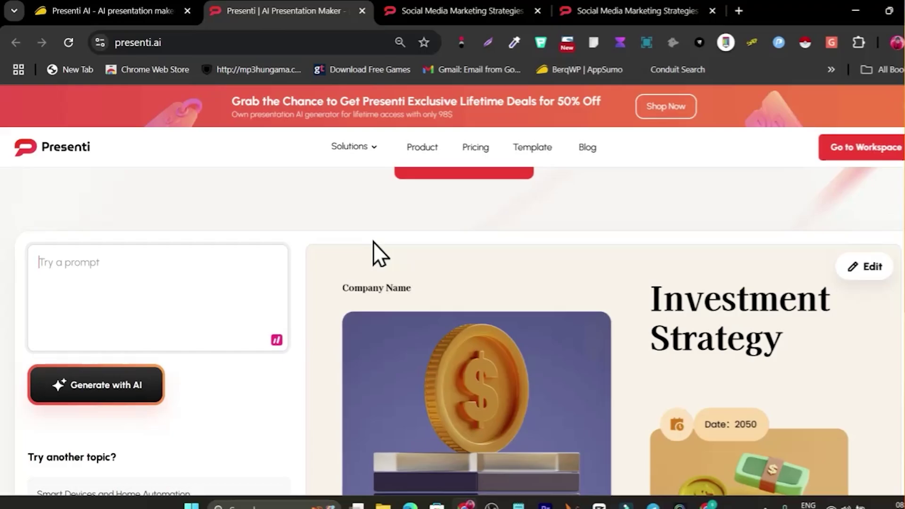
scroll(227, 347, "down", 1)
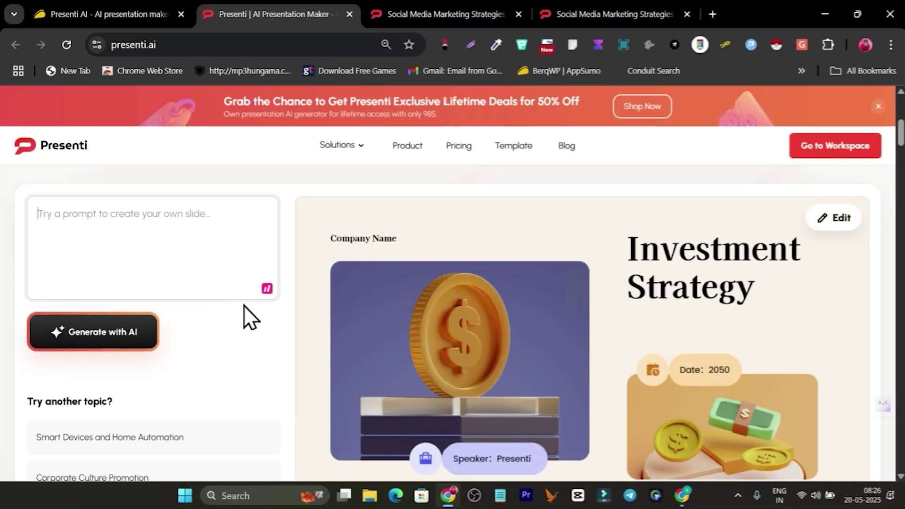
scroll(284, 315, "down", 3)
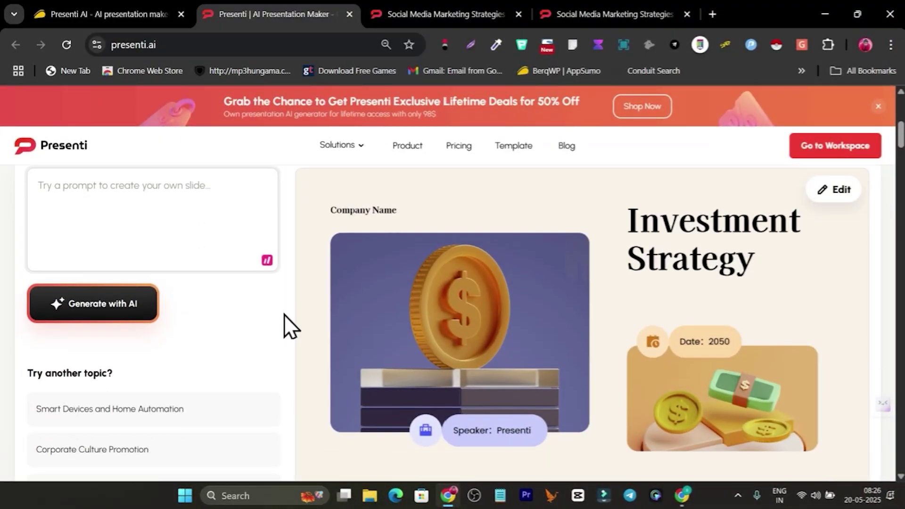
scroll(284, 314, "down", 3)
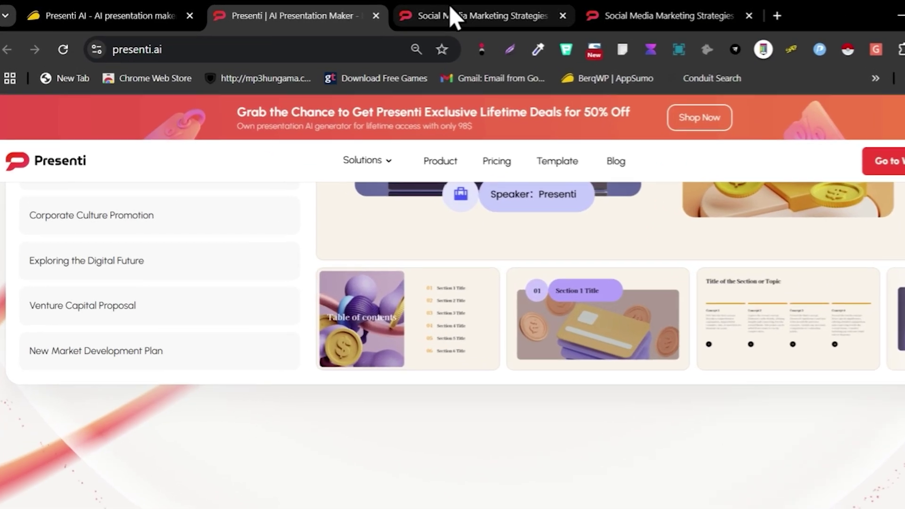
left_click(453, 15)
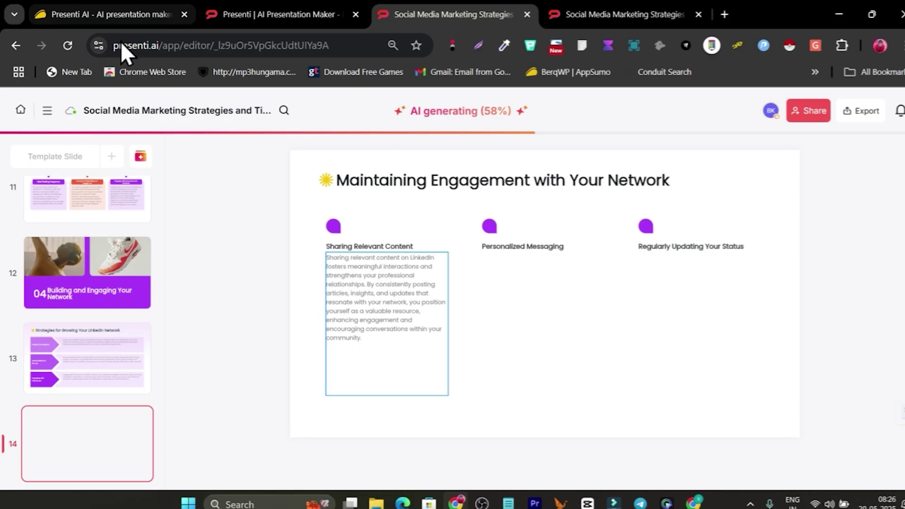
- Review the AppSumo Plans & features table for Presenti AI, tiers $59 to $359, then return to Overview
left_click(105, 12)
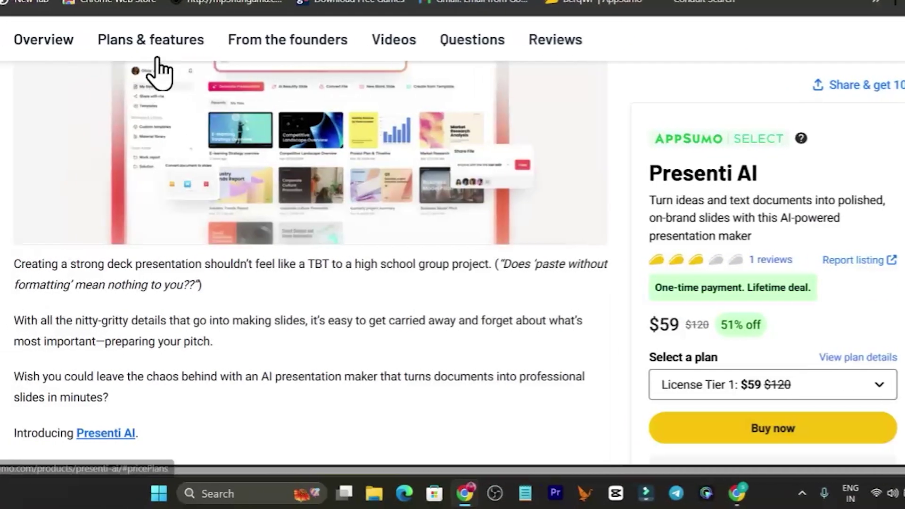
left_click(59, 39)
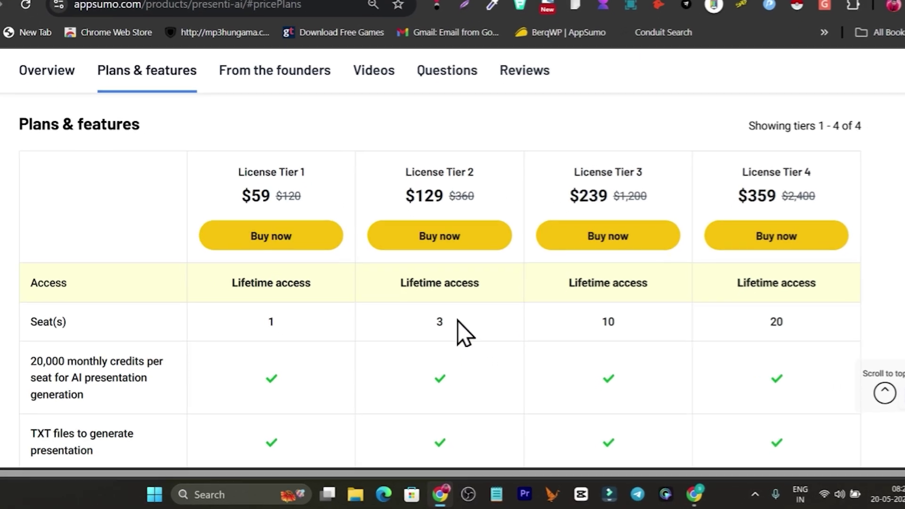
double_click(444, 335)
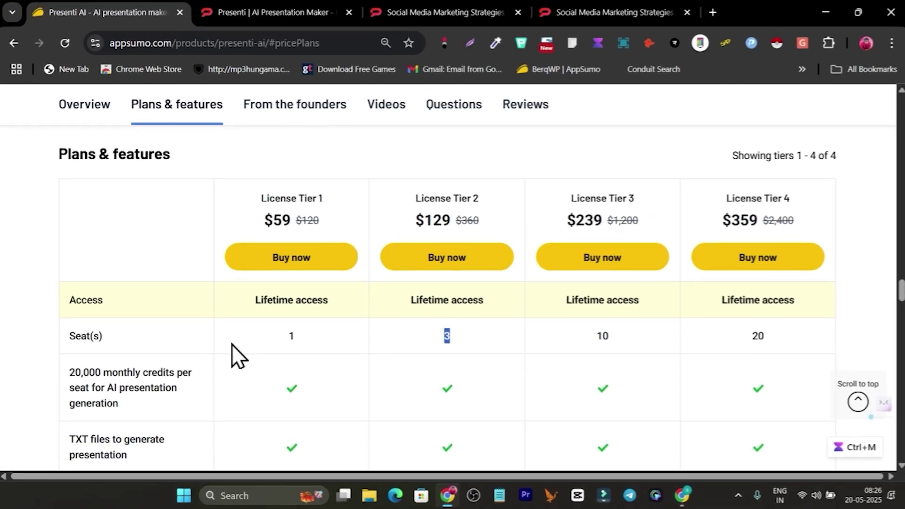
scroll(146, 372, "down", 5)
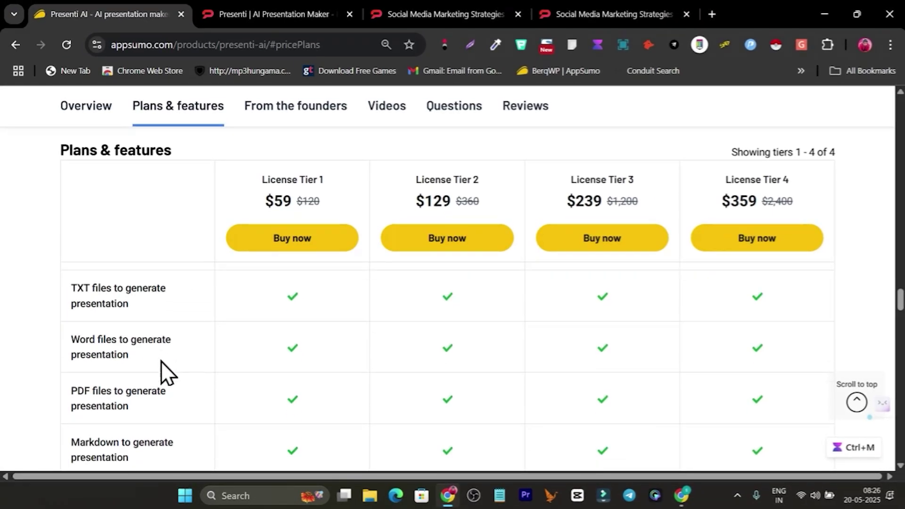
scroll(176, 355, "down", 4)
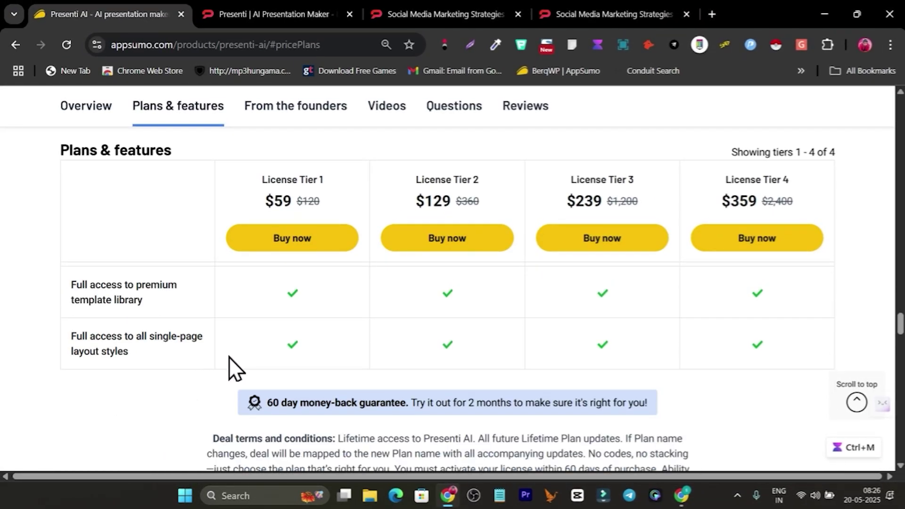
scroll(354, 363, "up", 3)
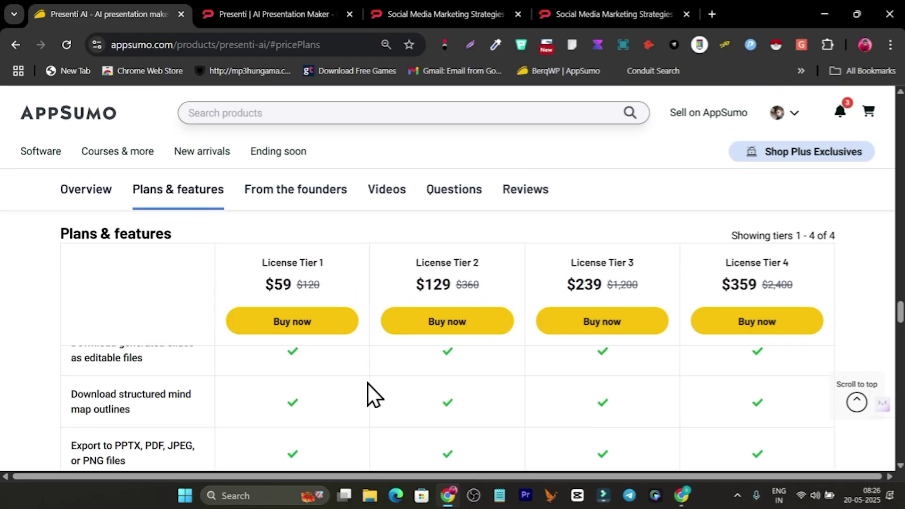
scroll(395, 386, "up", 10)
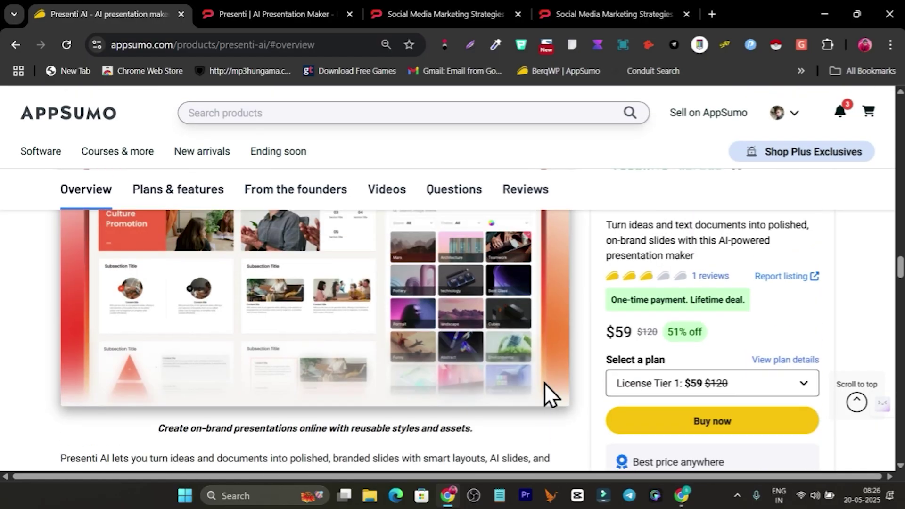
scroll(594, 272, "up", 3)
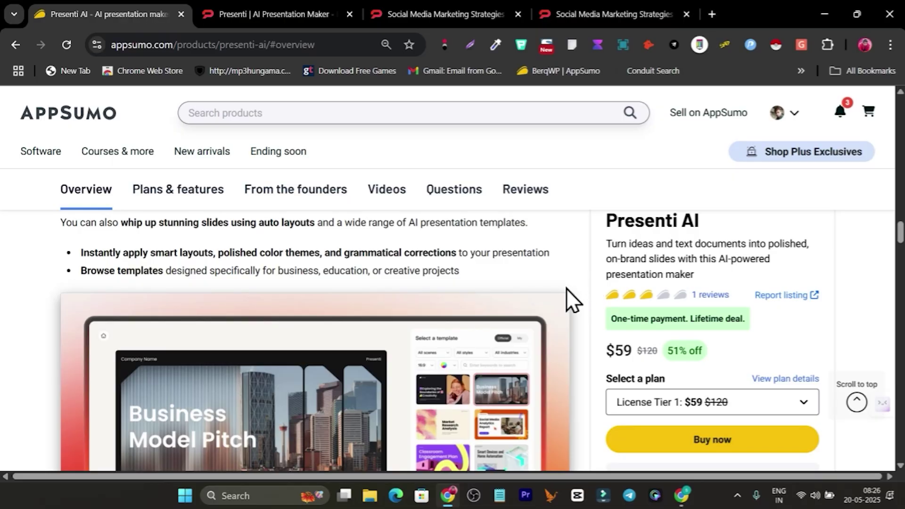
scroll(566, 290, "up", 5)
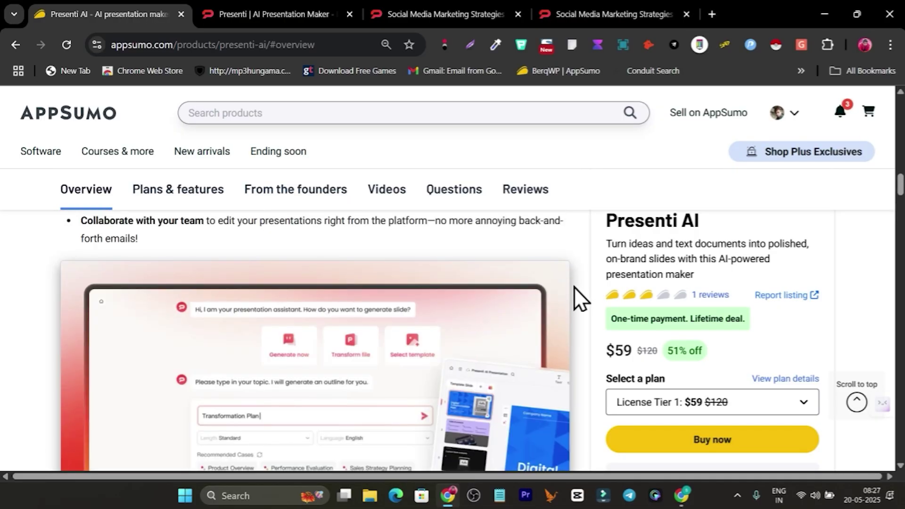
scroll(577, 302, "up", 10)
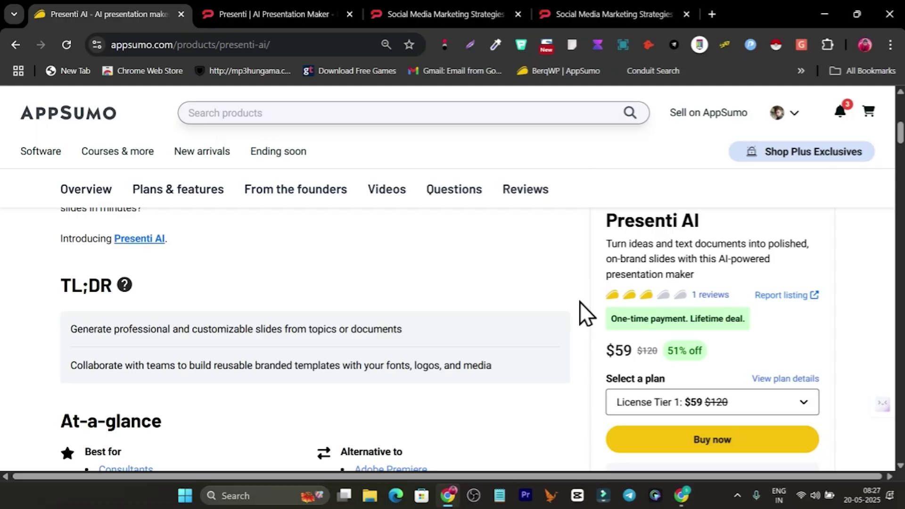
- Open the workspace My files page listing both Social Media Marketing Strategies decks
left_click(453, 12)
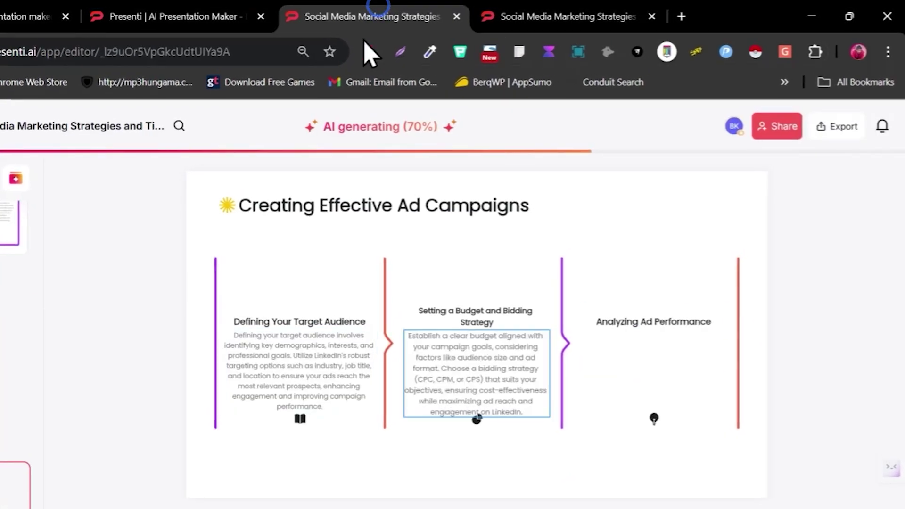
left_click(250, 10)
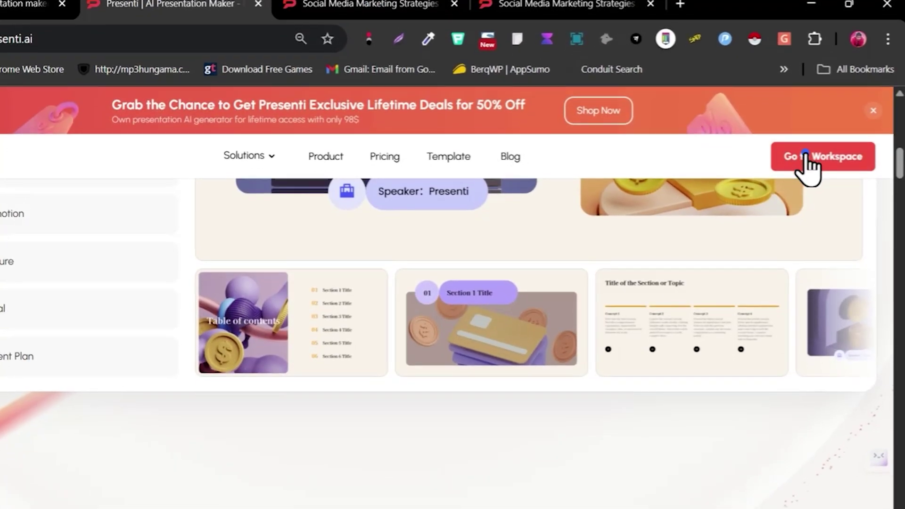
left_click(803, 171)
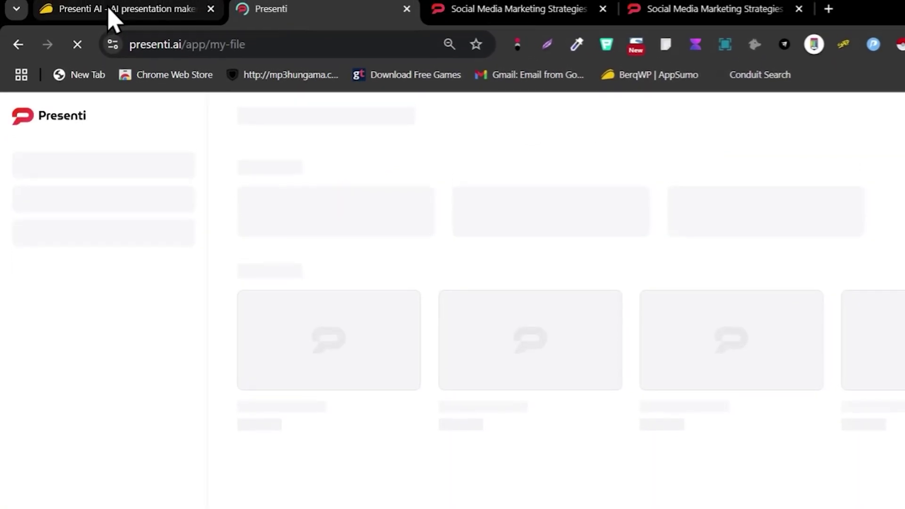
left_click(107, 16)
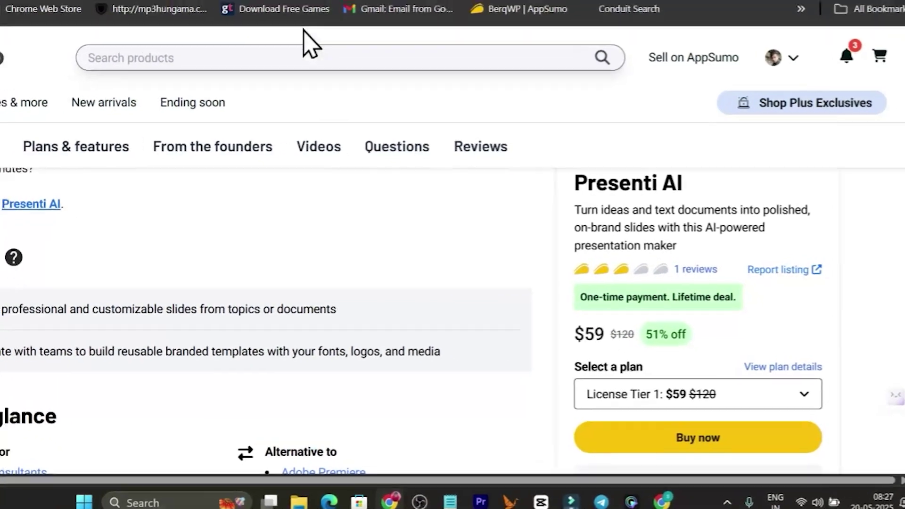
left_click(285, 10)
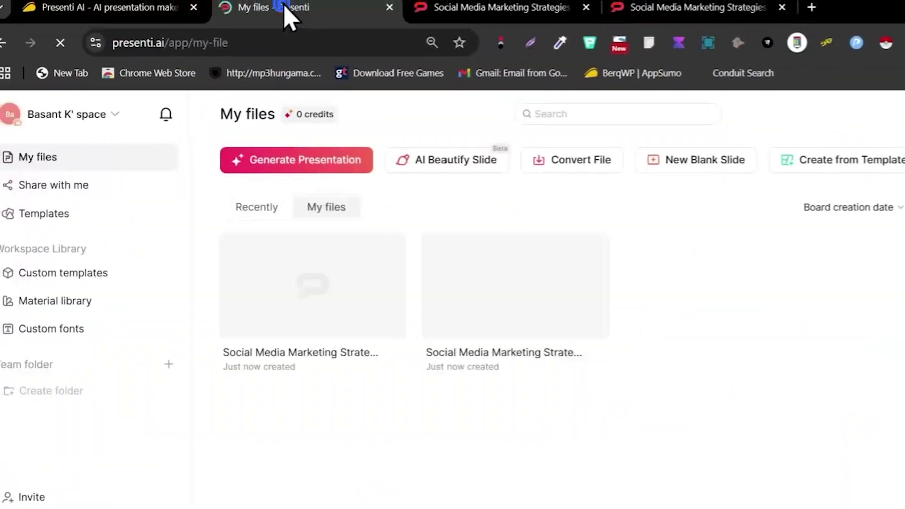
left_click(128, 53)
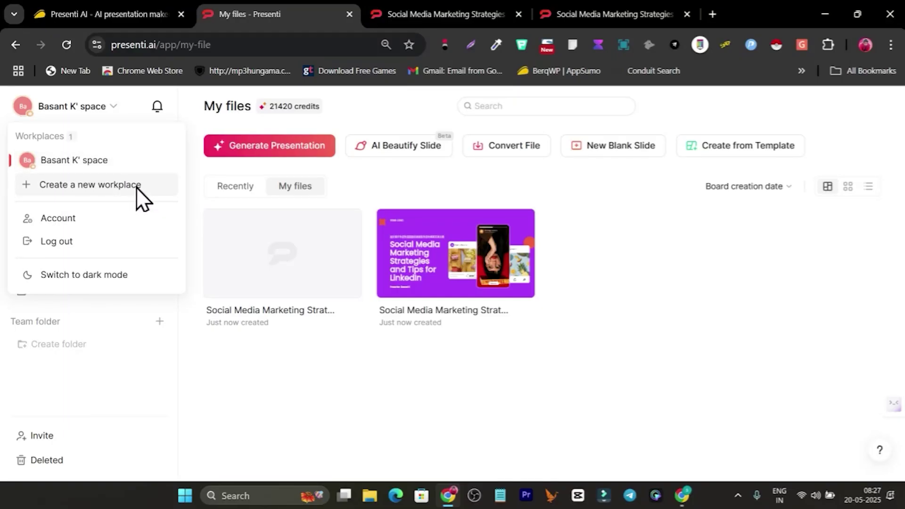
left_click(298, 401)
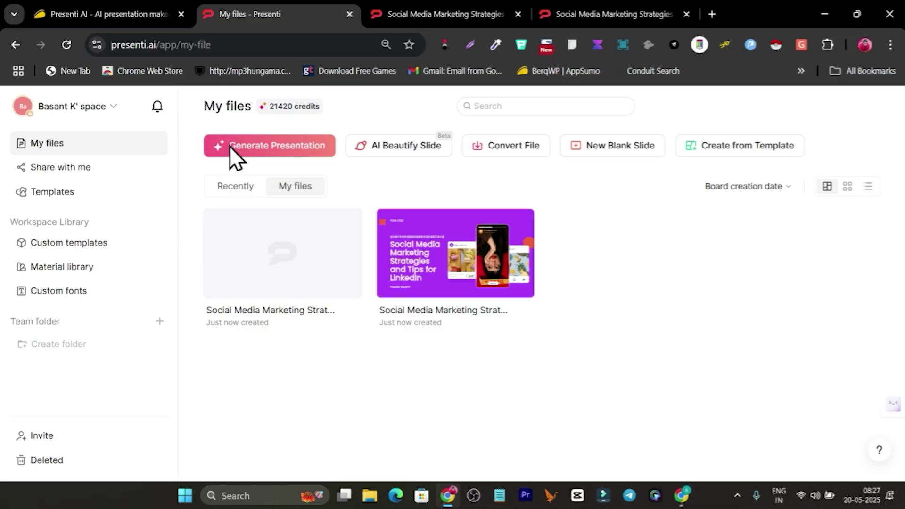
- Start a new presentation titled 'Social Media Marketing Strategies and Tips for Linkedin'
left_click(288, 150)
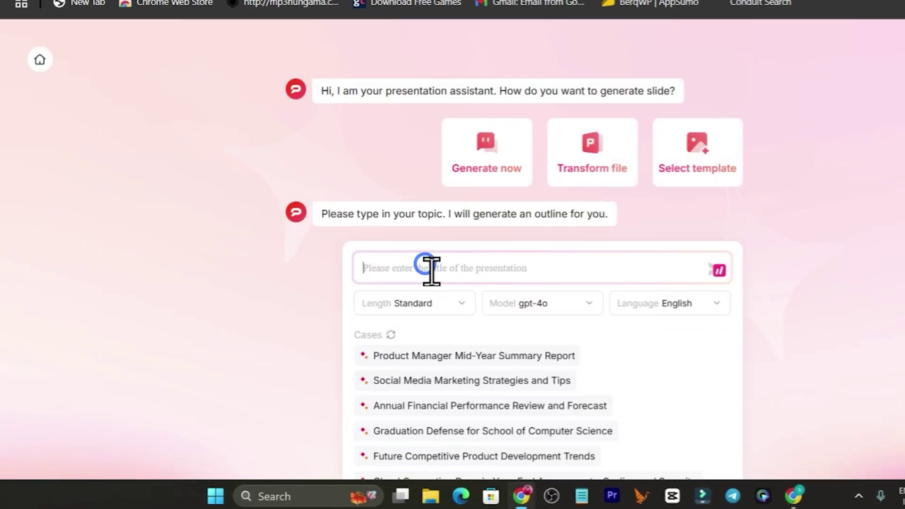
type("Social Media Marketing Strategies and Tips for Linkedin")
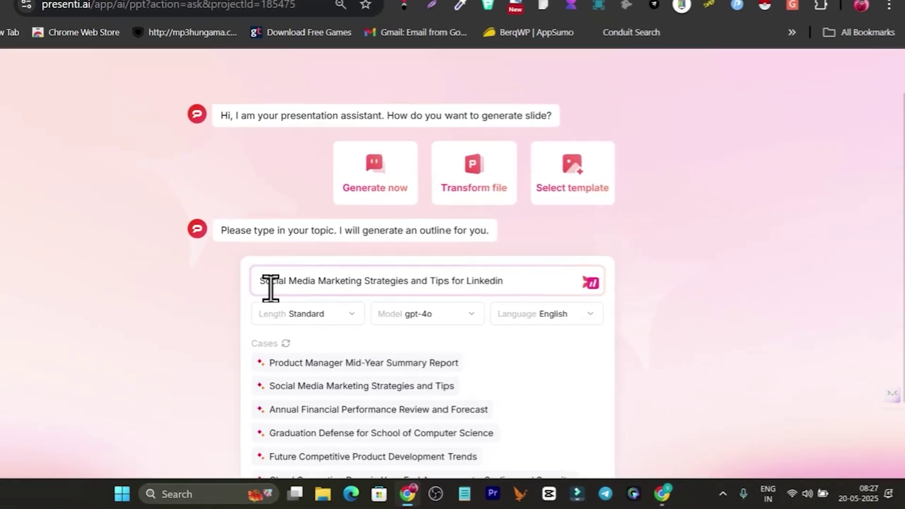
left_click_drag(306, 298, 342, 304)
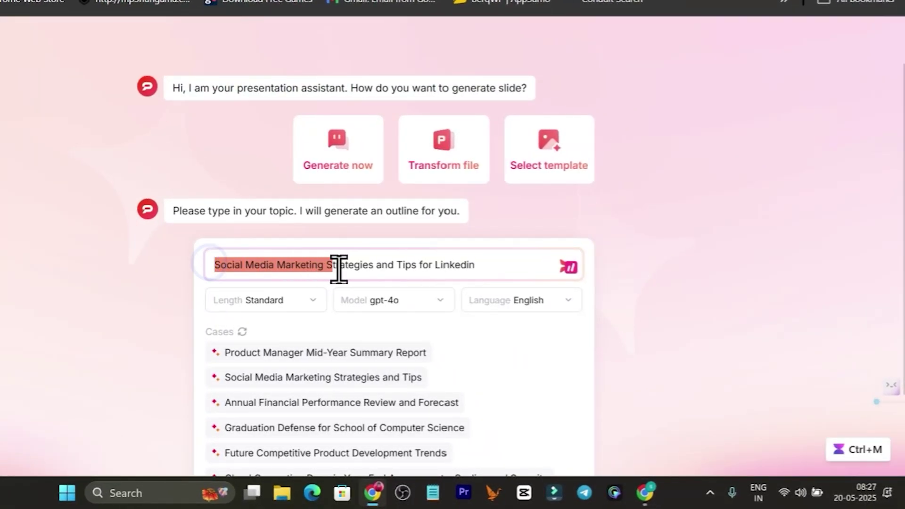
left_click_drag(387, 273, 416, 273)
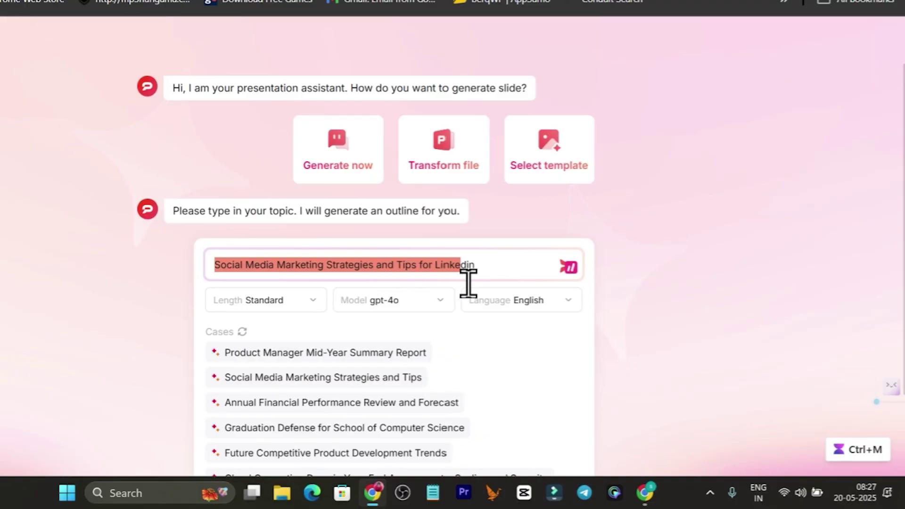
left_click_drag(468, 283, 494, 267)
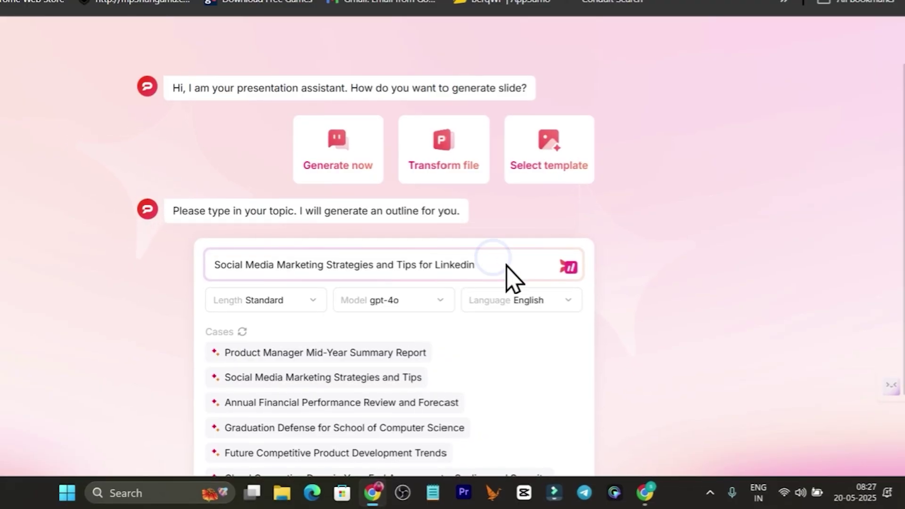
left_click(697, 224)
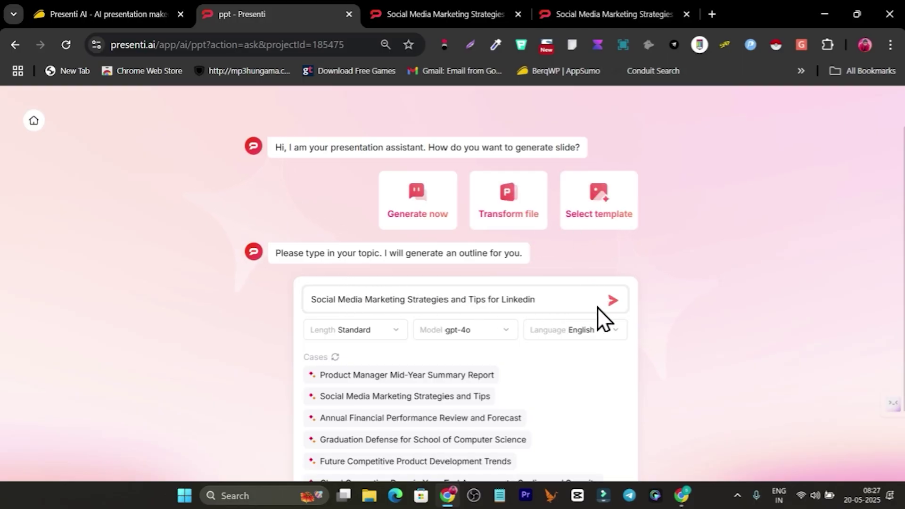
- Review the Length and Model options and submit the topic to generate an outline
left_click(360, 331)
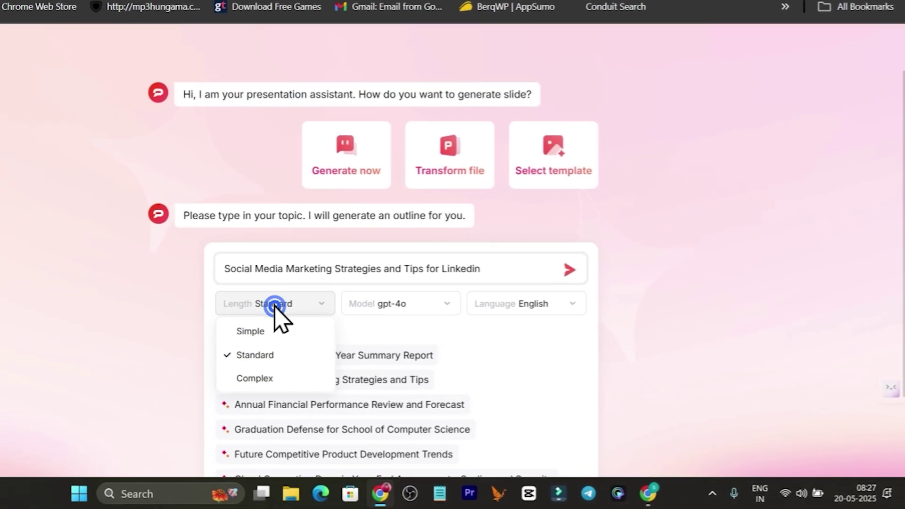
left_click(458, 329)
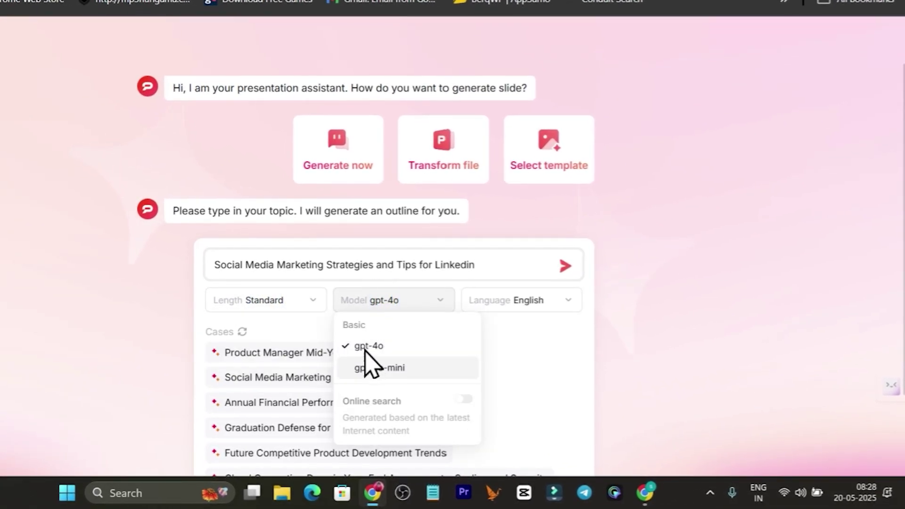
left_click(563, 267)
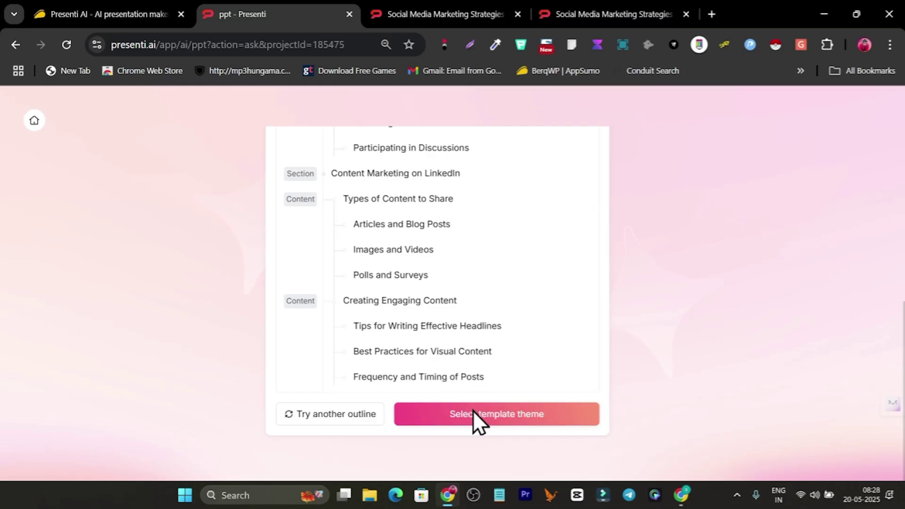
- Go to template selection and filter templates to the Social Media scene
left_click(450, 413)
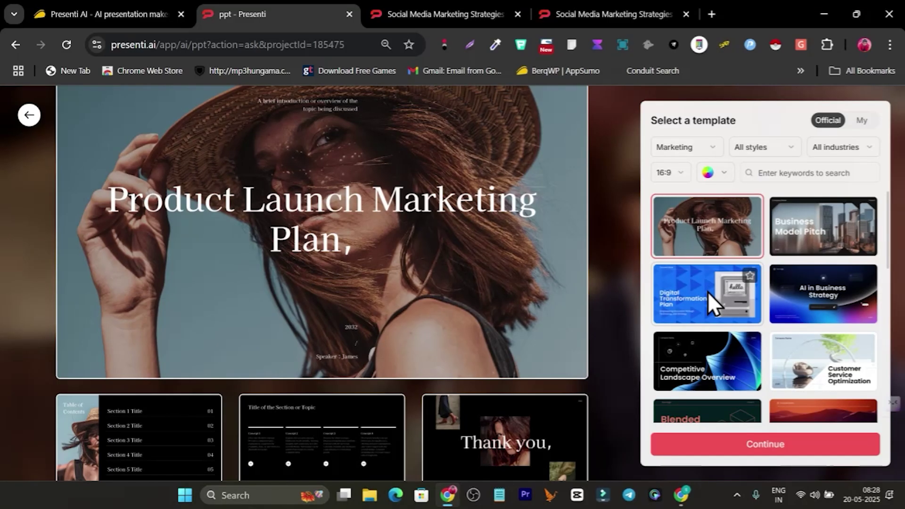
scroll(715, 293, "down", 4)
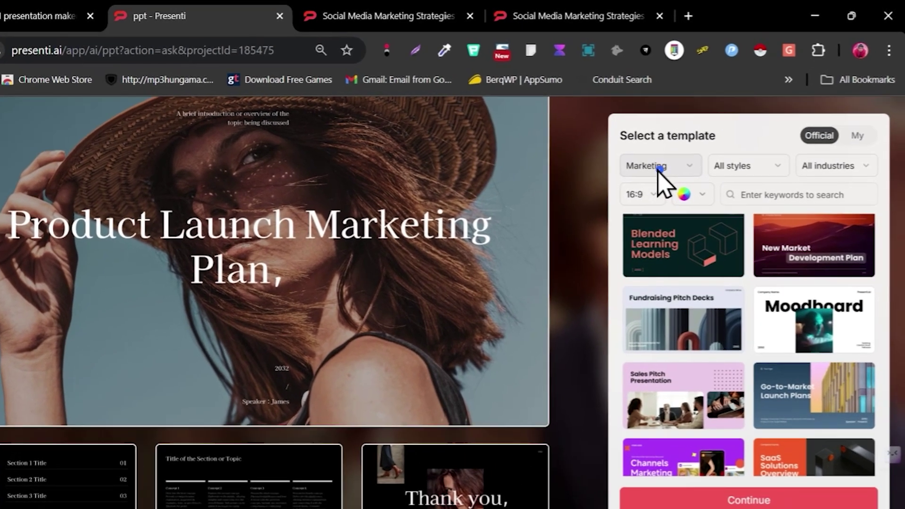
left_click(683, 147)
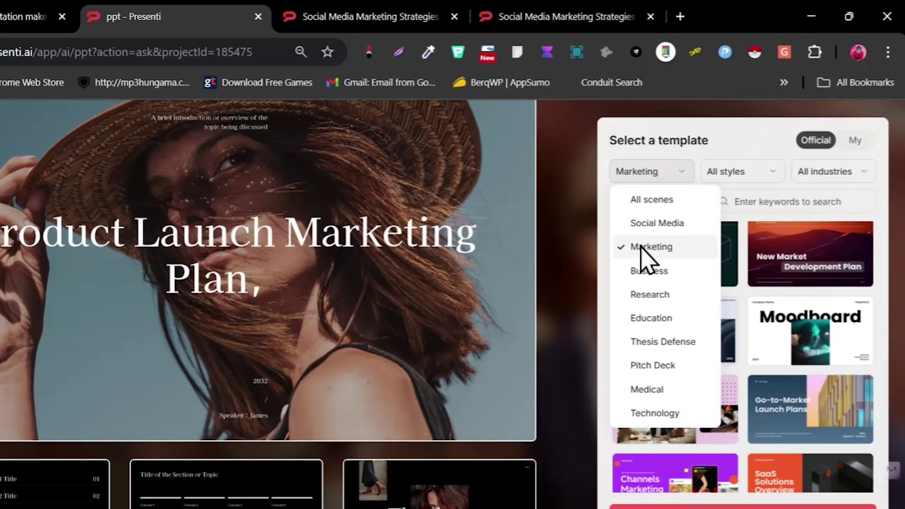
left_click(649, 223)
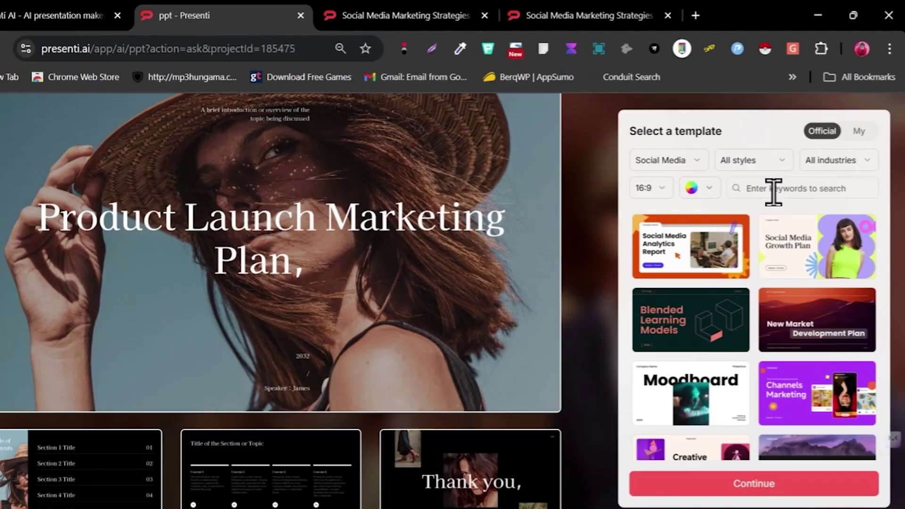
- Pick the purple Channels Marketing template and continue to the illustration-source step
left_click(783, 176)
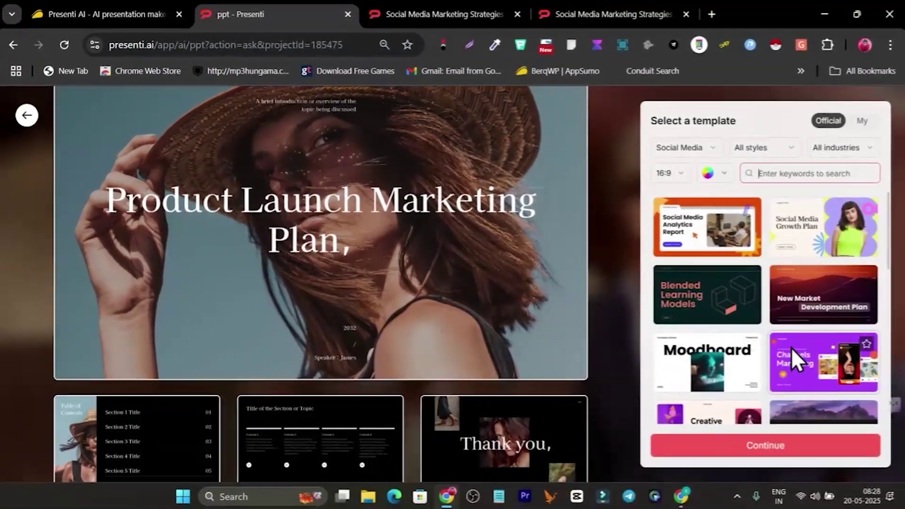
scroll(742, 383, "down", 4)
scroll(749, 320, "down", 6)
scroll(822, 348, "up", 8)
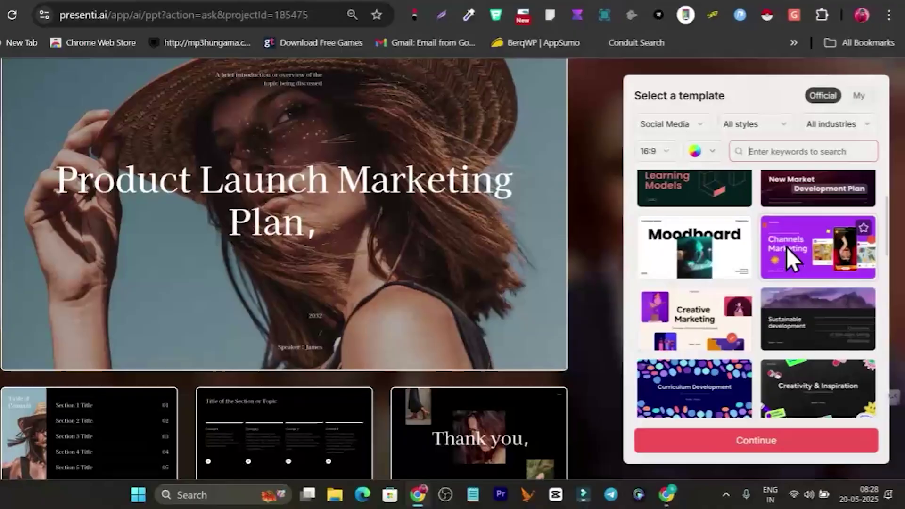
left_click(830, 272)
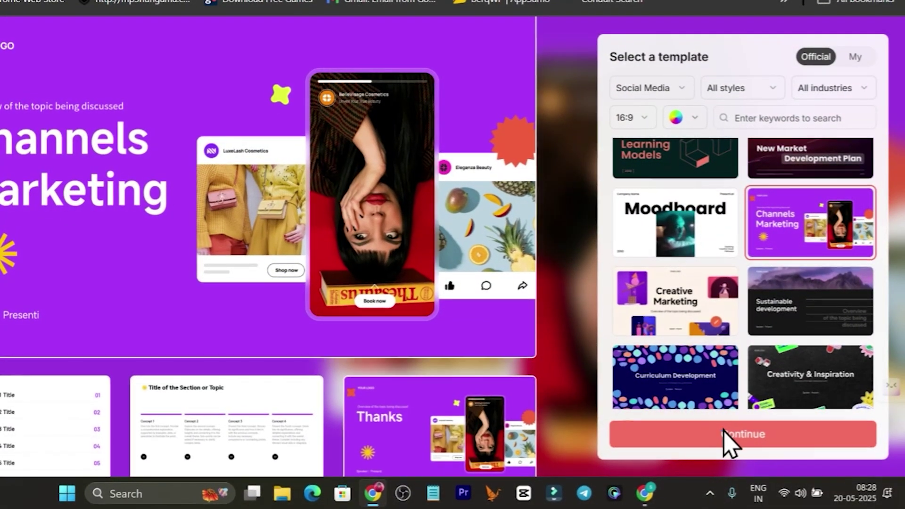
left_click(724, 434)
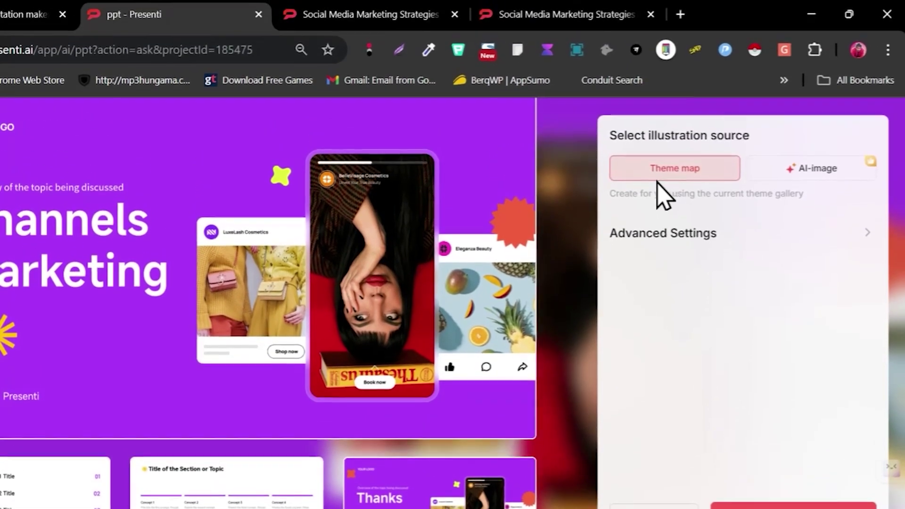
left_click(796, 173)
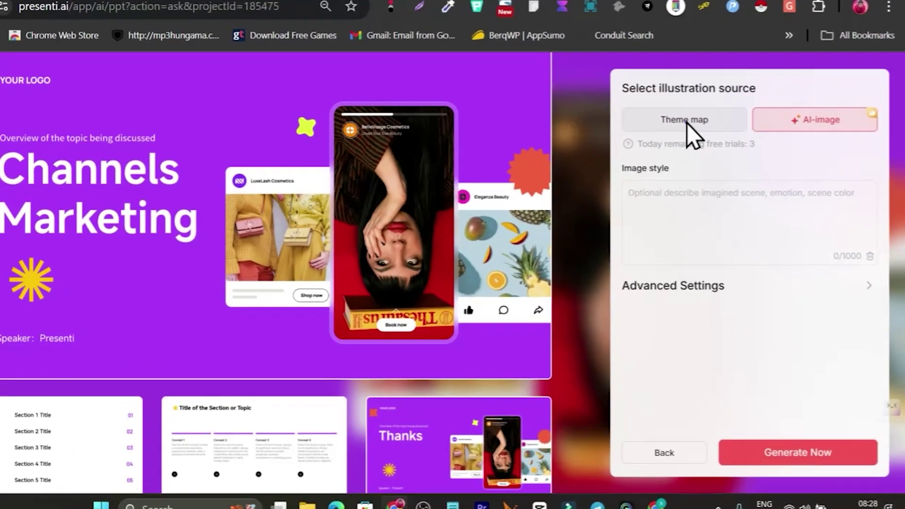
left_click(710, 149)
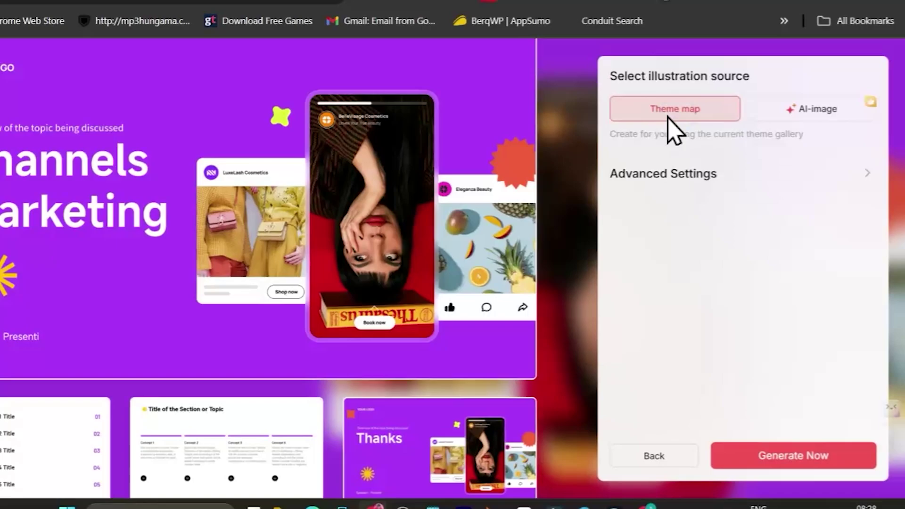
left_click(653, 174)
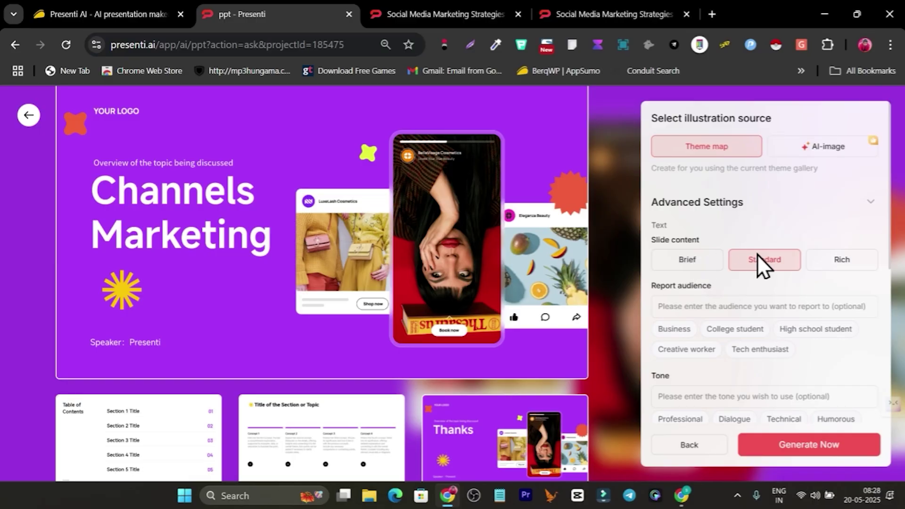
scroll(854, 274, "down", 1)
scroll(847, 277, "down", 1)
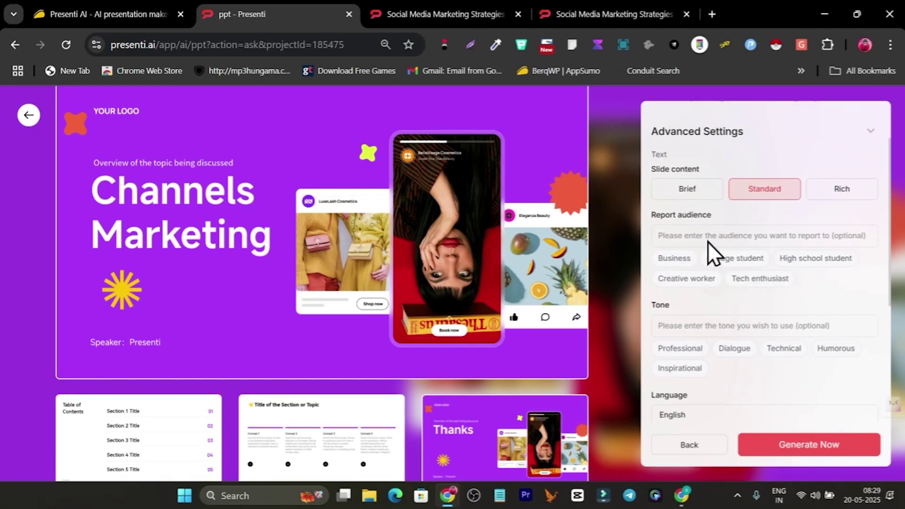
scroll(724, 363, "up", 2)
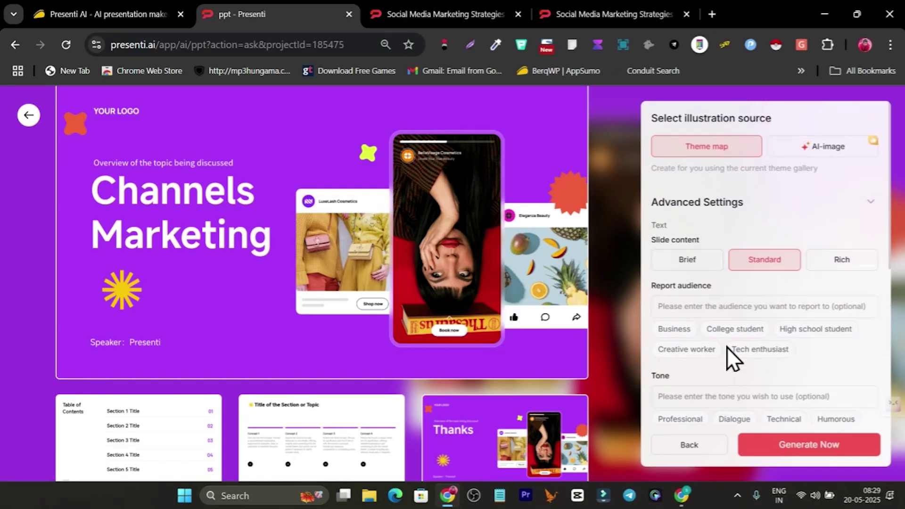
left_click(869, 196)
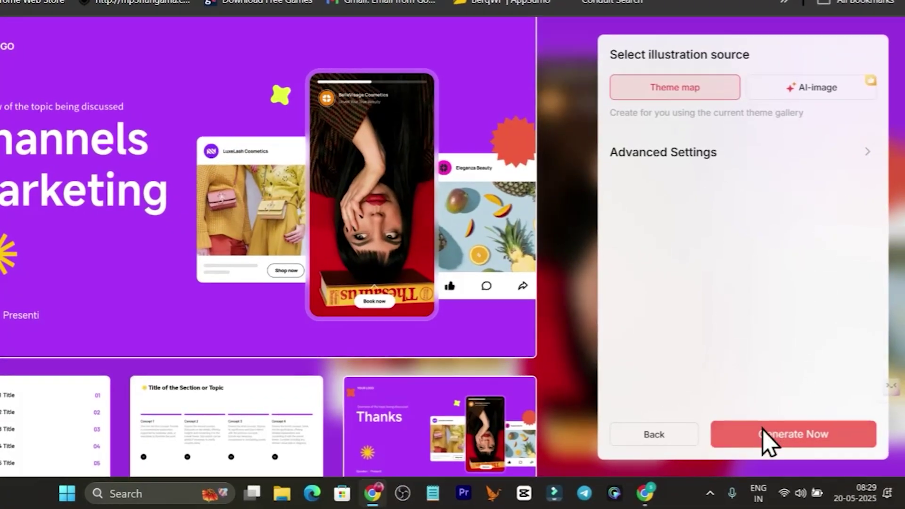
- Generate the full deck, then switch to the tab with the 99% generated 24-slide deck
left_click(759, 434)
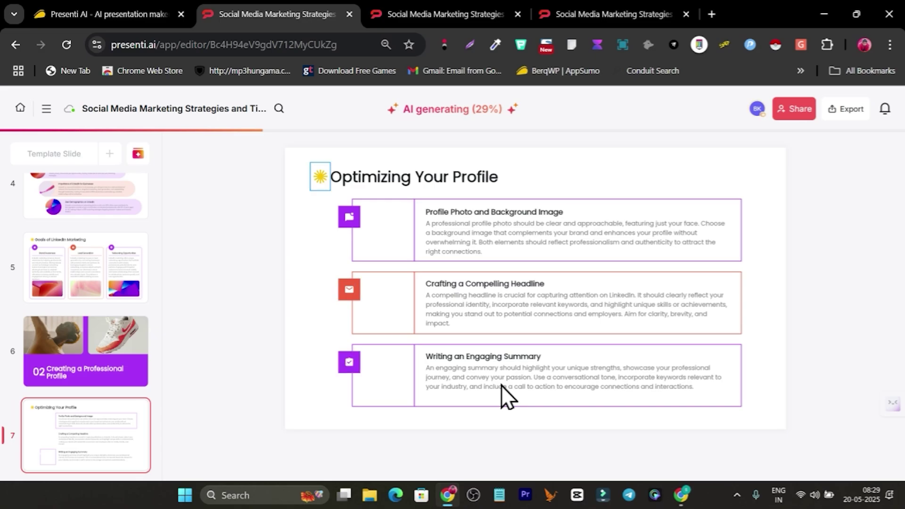
left_click(404, 13)
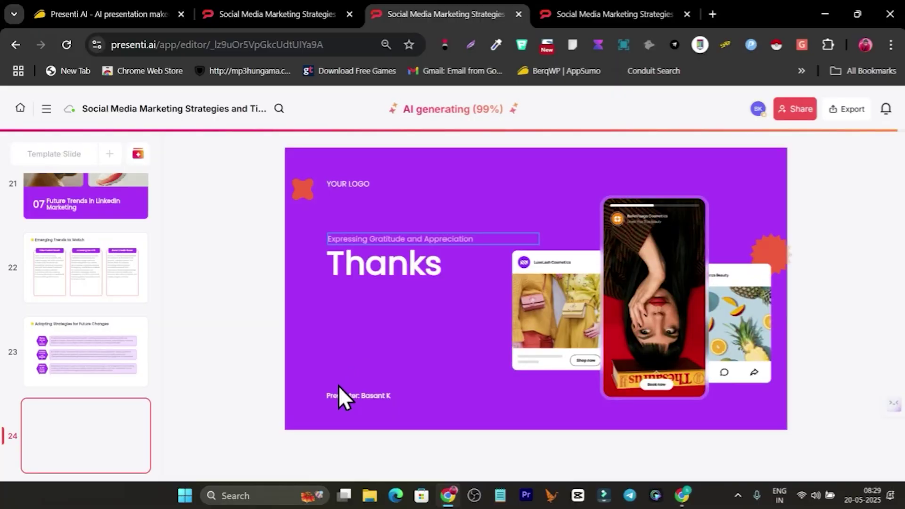
scroll(309, 366, "up", 2)
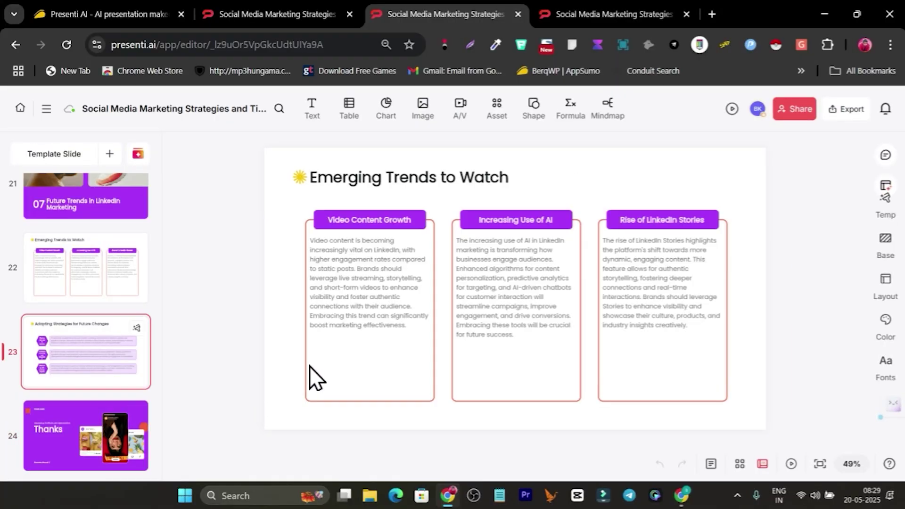
scroll(71, 340, "up", 10)
scroll(67, 332, "down", 10)
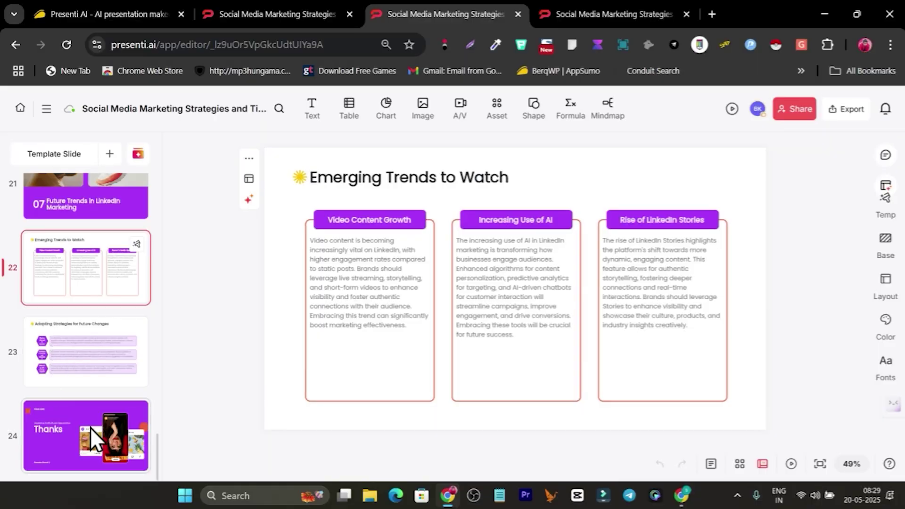
scroll(115, 376, "up", 20)
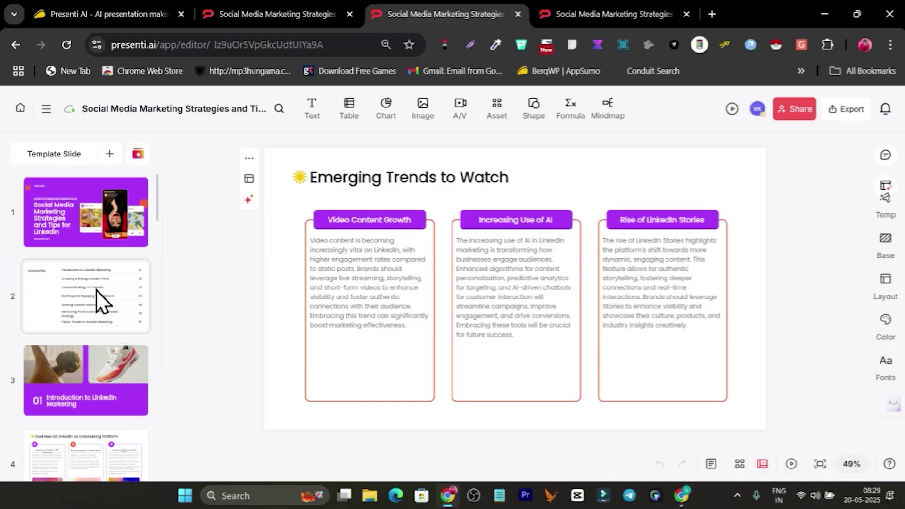
left_click(87, 231)
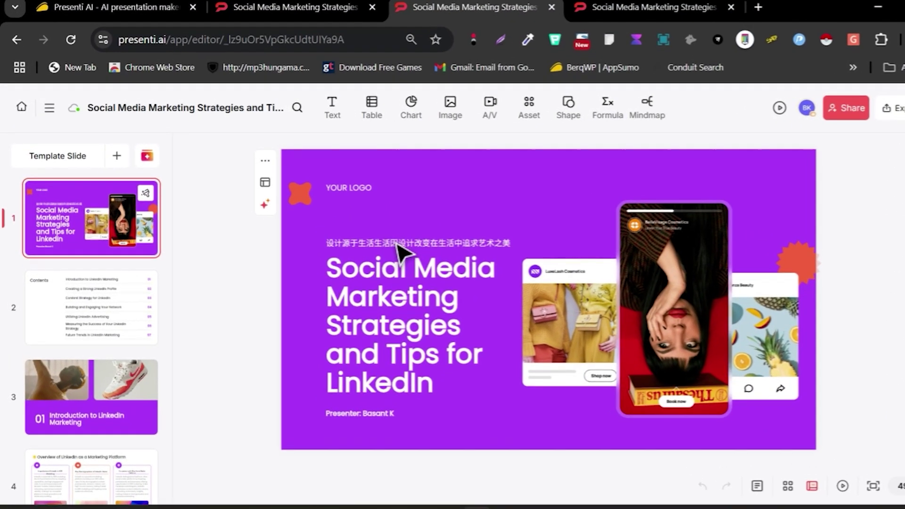
- Delete the Chinese subtitle line from the title slide
left_click(359, 235)
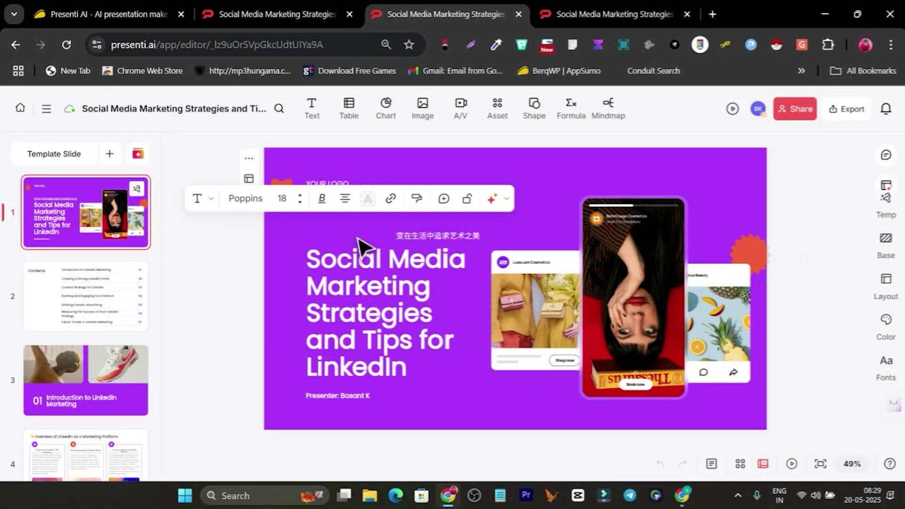
key("Delete")
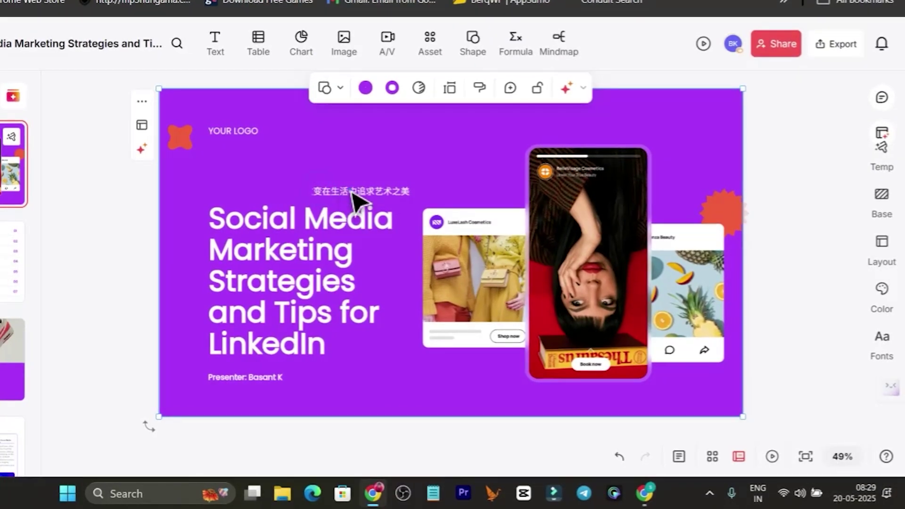
left_click(351, 191)
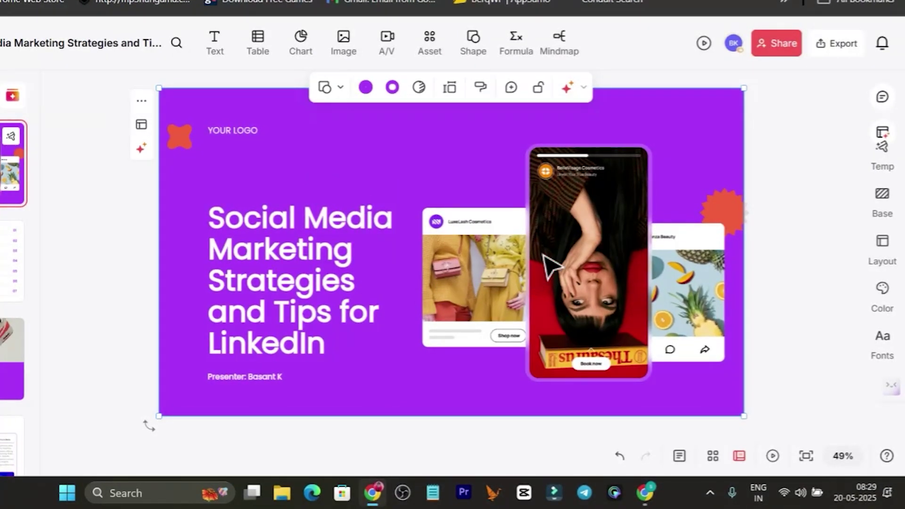
- Move the title text slightly up-left, check its font options, and nudge the phone mockup
left_click(289, 254)
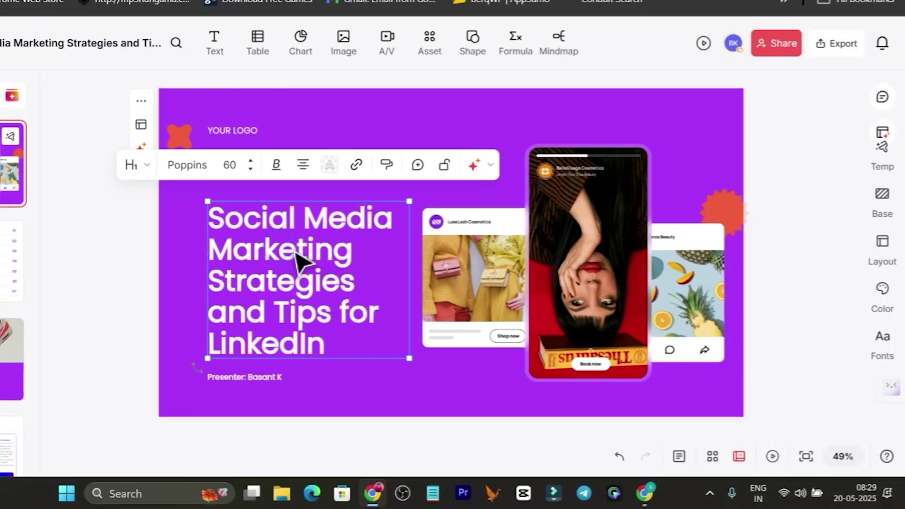
left_click_drag(290, 252, 272, 240)
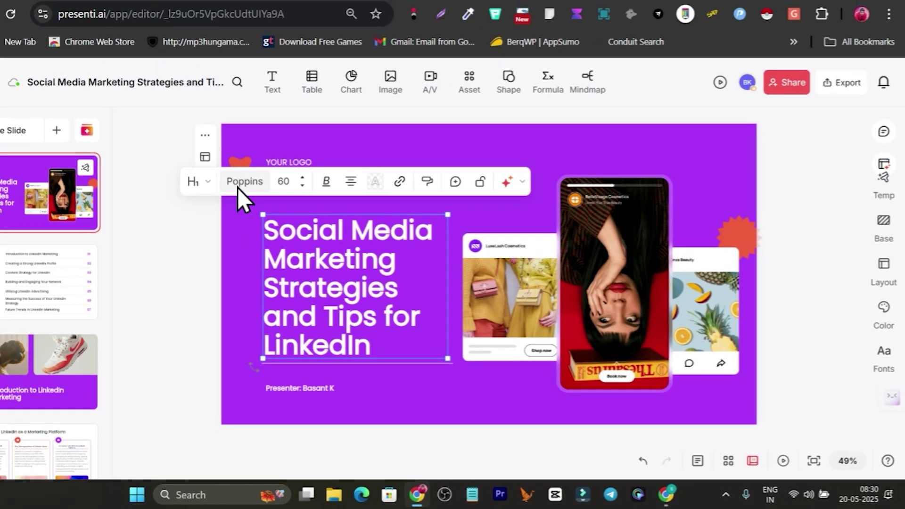
left_click(129, 151)
left_click(283, 202)
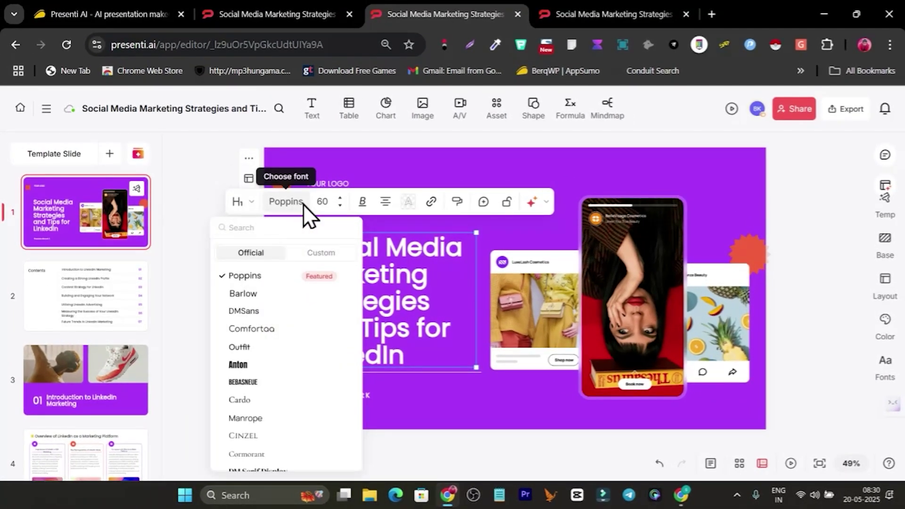
left_click(322, 202)
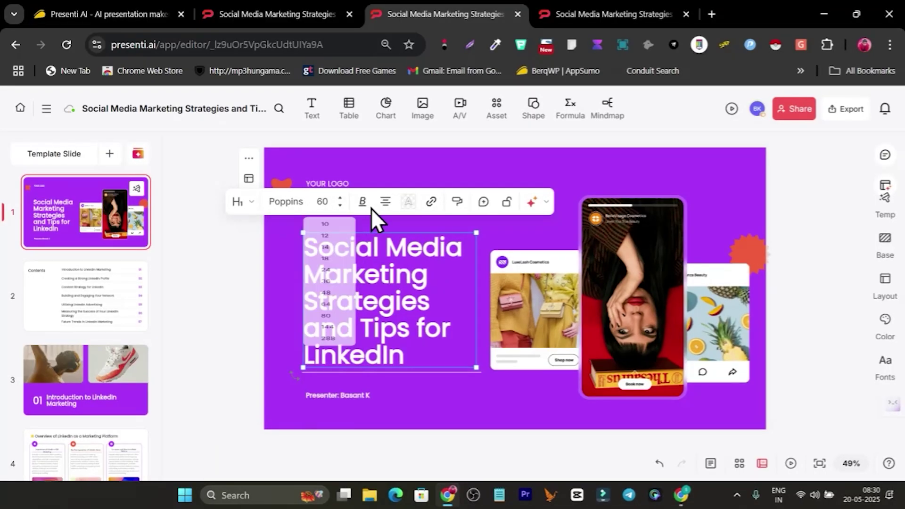
mouse_move(360, 204)
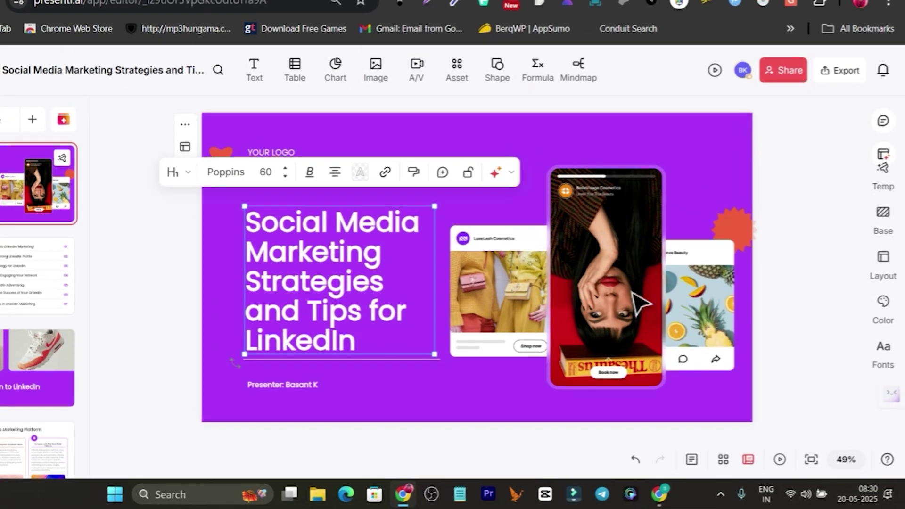
left_click(613, 312)
left_click_drag(585, 283, 585, 277)
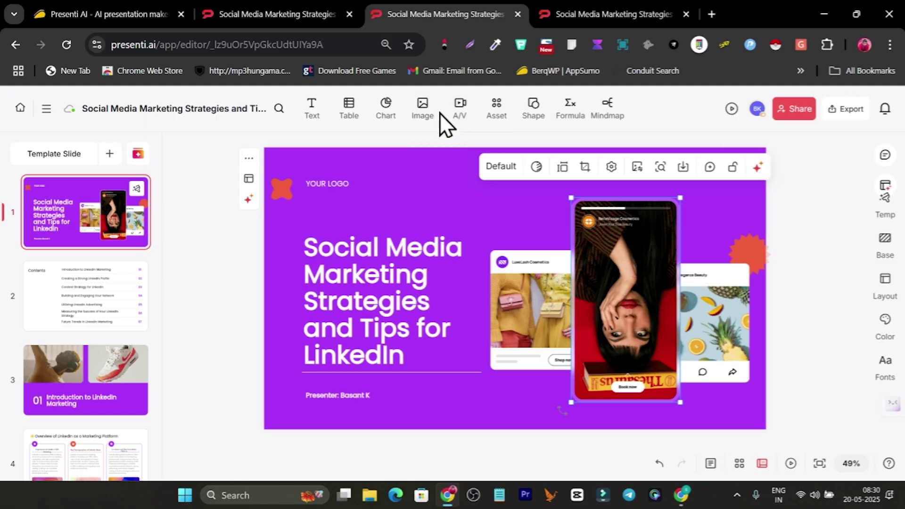
left_click(572, 108)
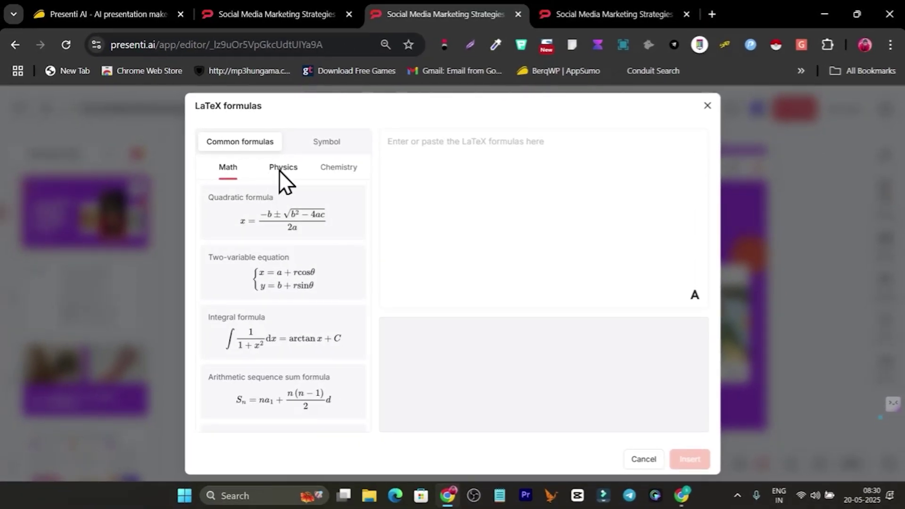
left_click(707, 105)
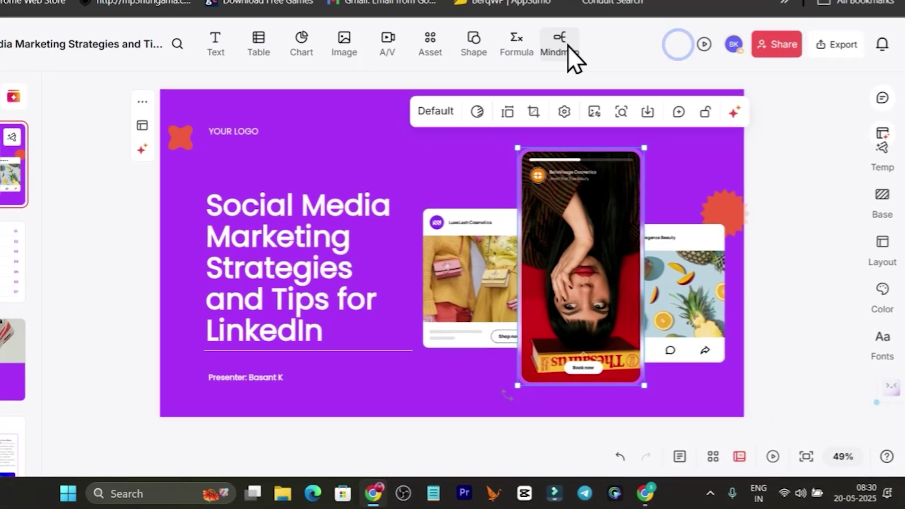
left_click(609, 109)
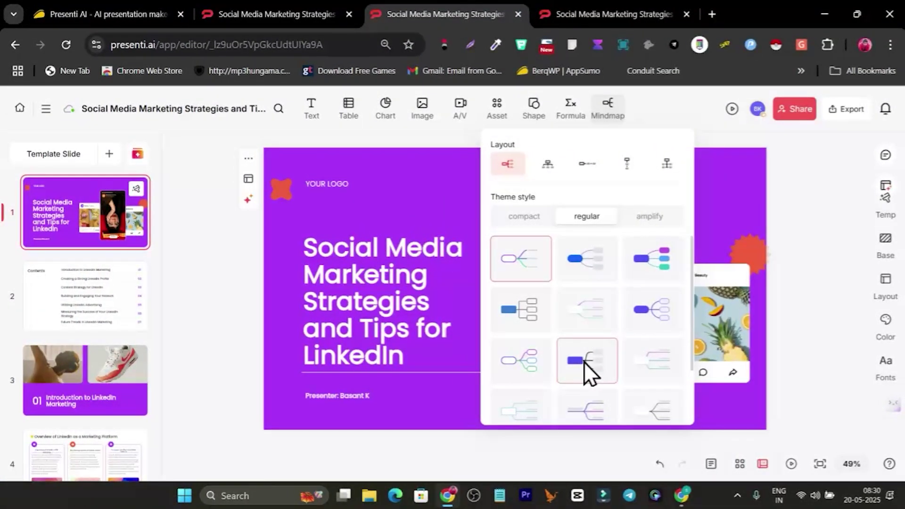
left_click(644, 281)
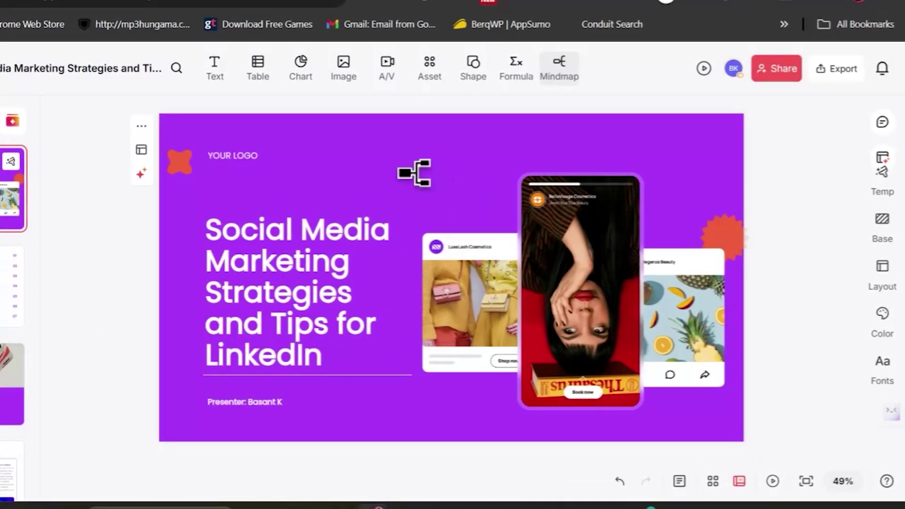
left_click(469, 184)
left_click(401, 156)
left_click_drag(402, 156, 437, 162)
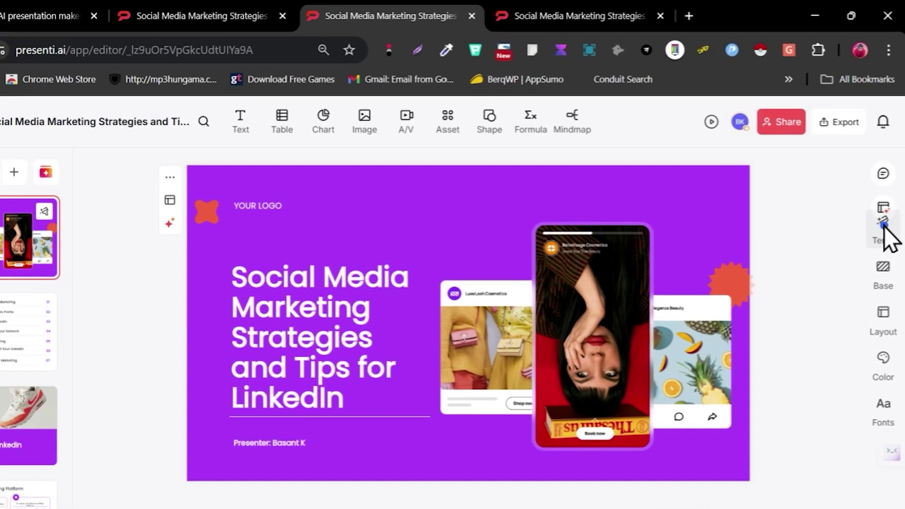
left_click(885, 215)
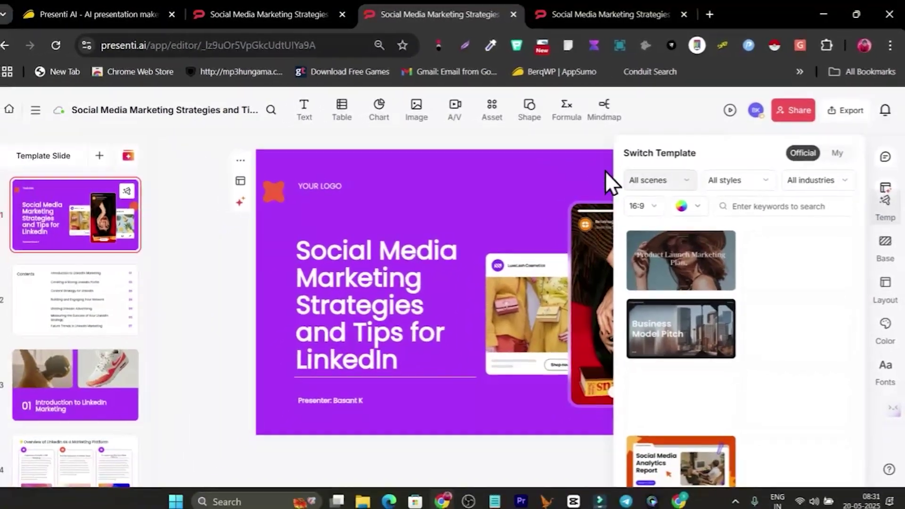
scroll(747, 289, "down", 5)
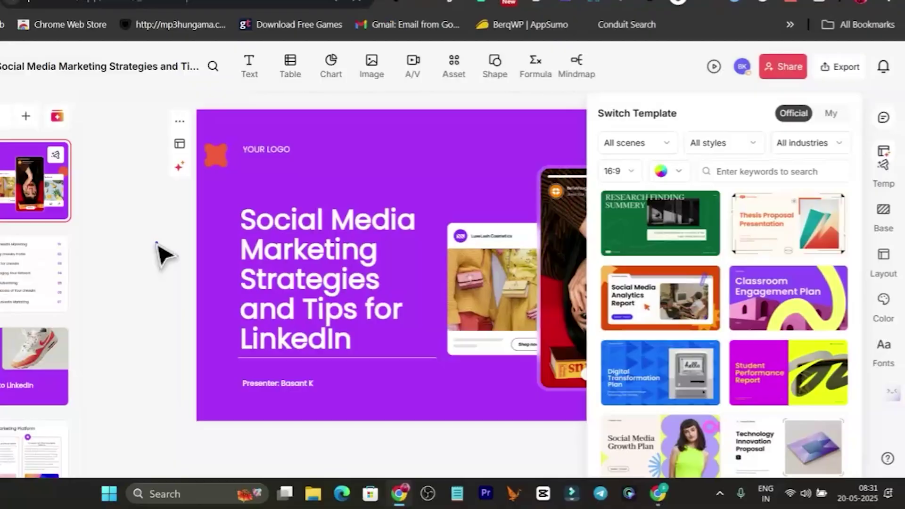
left_click(204, 258)
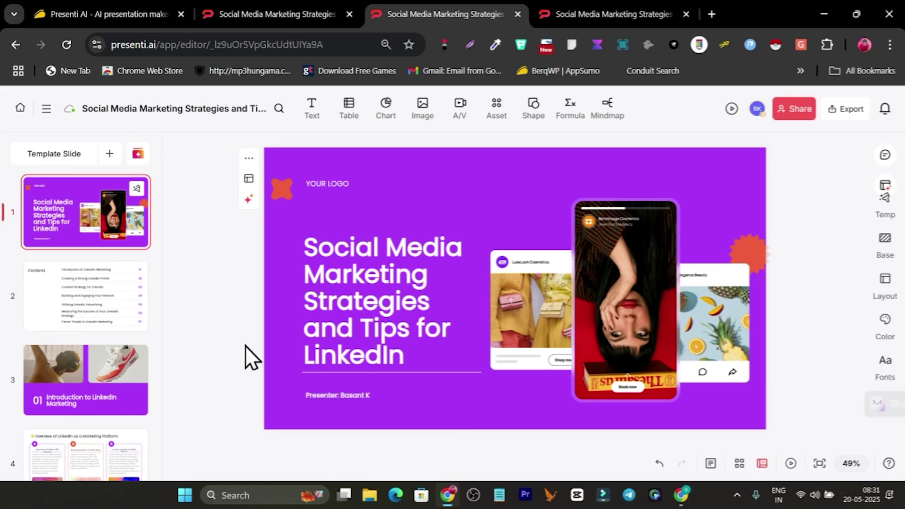
- Step through the opening slides up to Adding Skills and Recommendations, then check the other generating deck
left_click(131, 325)
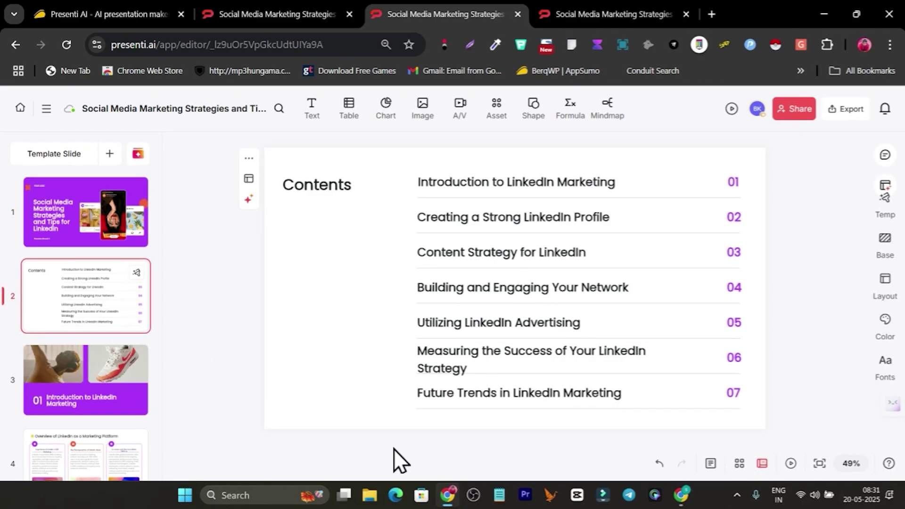
key("Up")
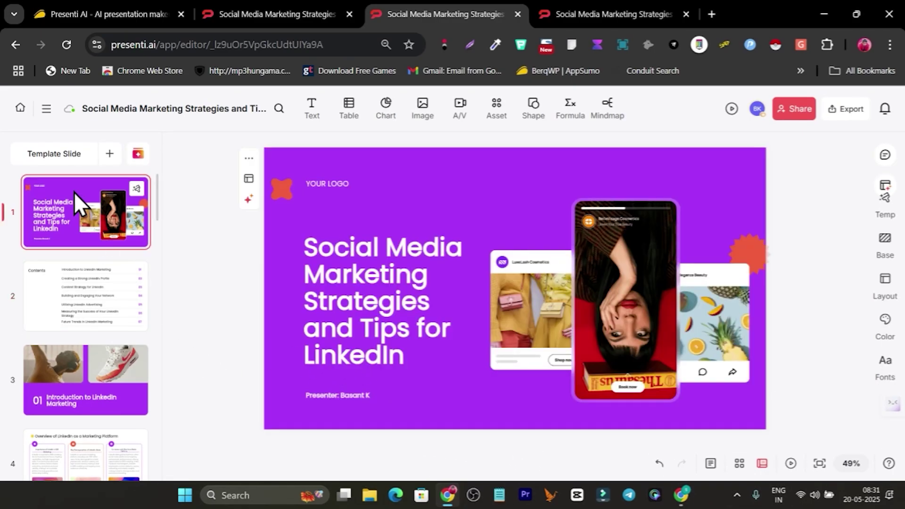
key("Right")
key("Right")
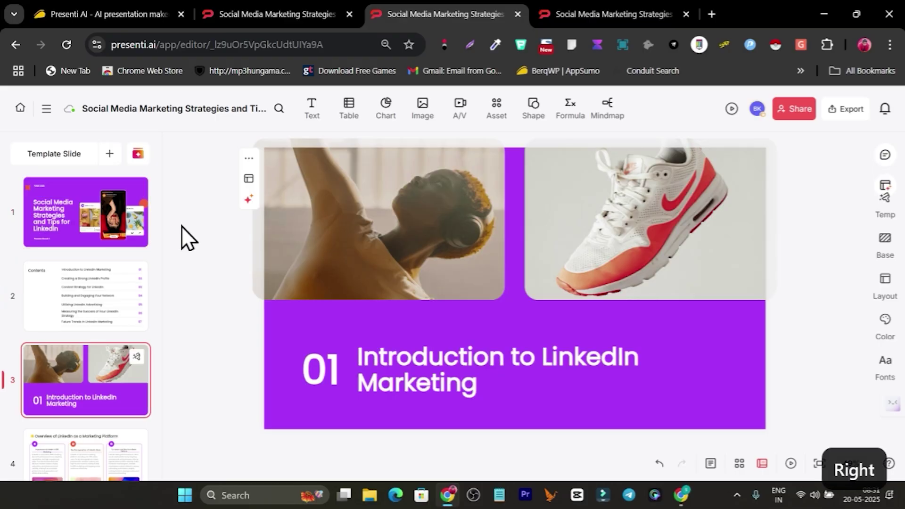
key("Right")
key("Right")
key("Right")
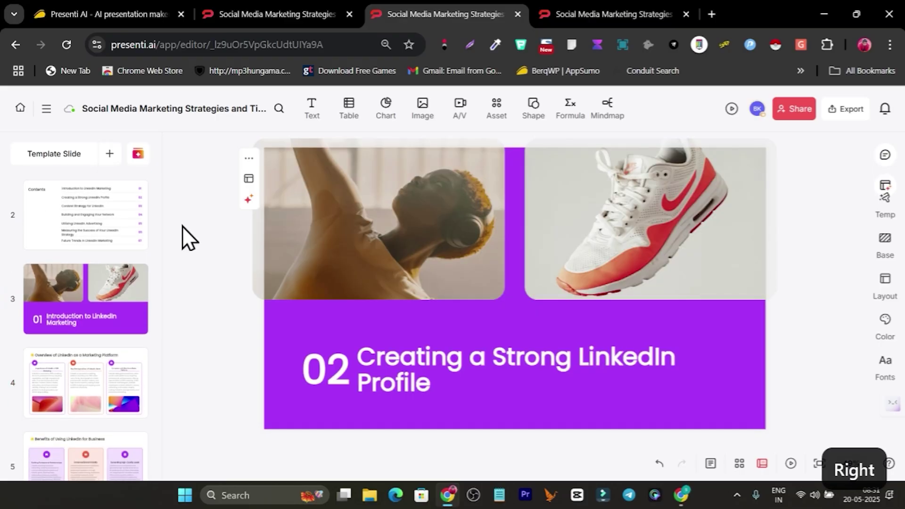
key("Right")
key("Right")
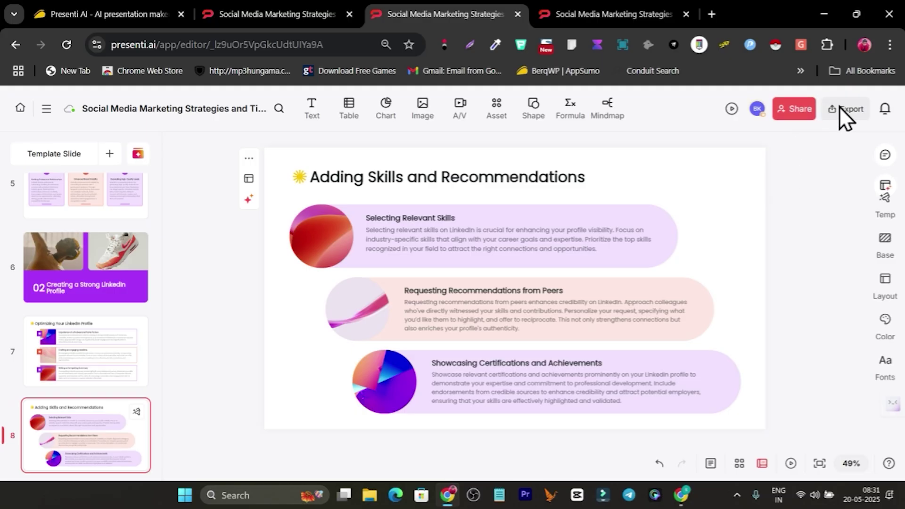
left_click(284, 15)
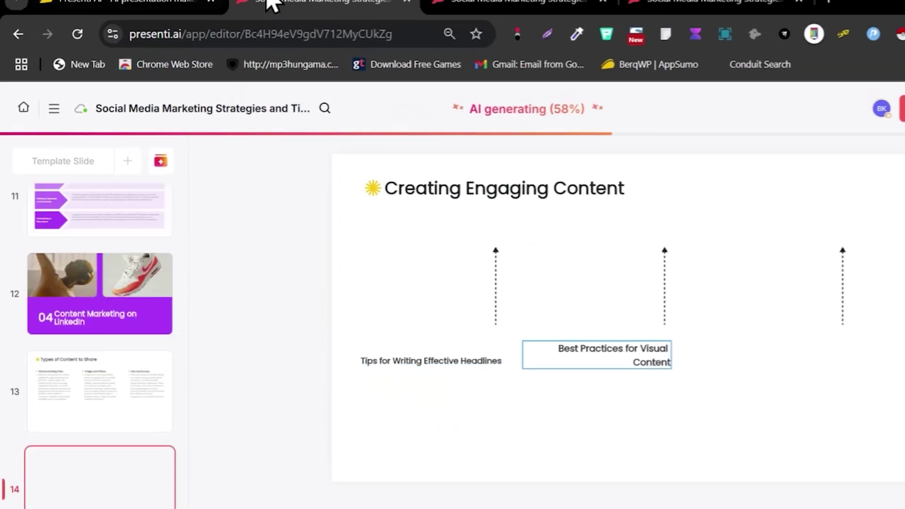
- Return to the AppSumo Presenti AI listing and scroll to its $59 lifetime deal at the top
left_click(104, 2)
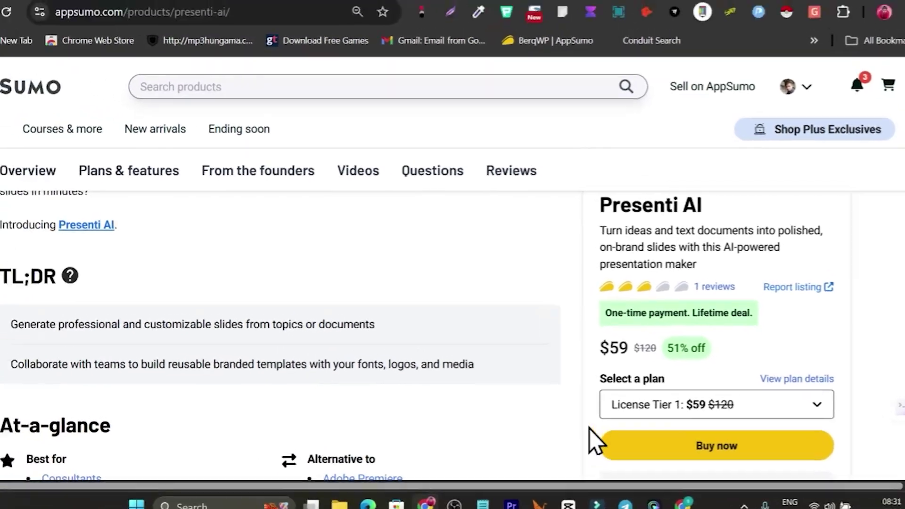
scroll(608, 387, "up", 5)
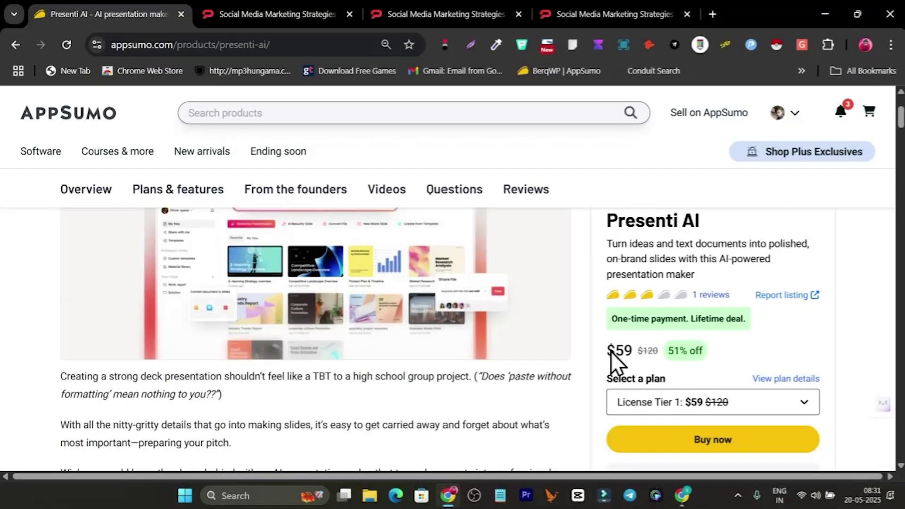
scroll(612, 360, "up", 1)
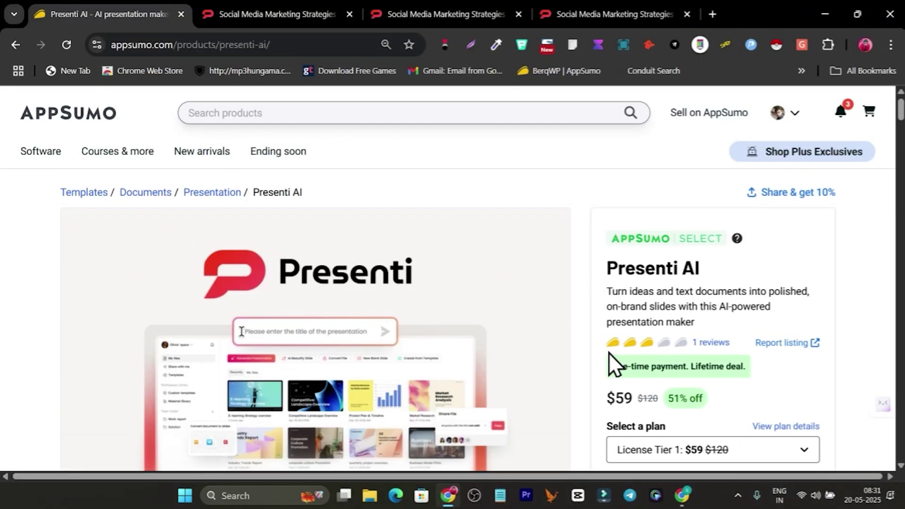